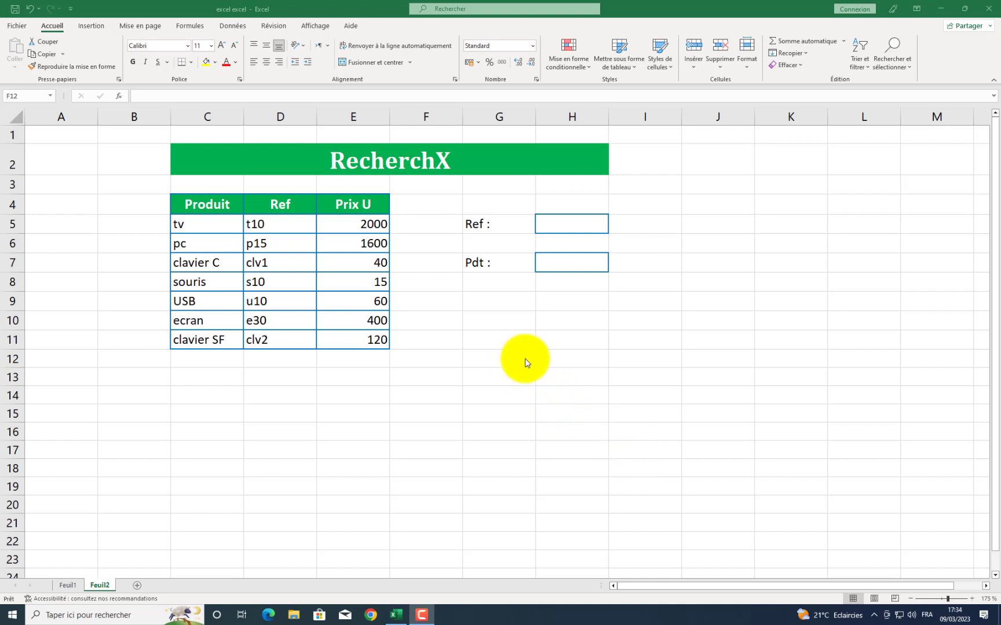
Select the Produit, Ref and Prix U table columns, then switch to the RecherchV sheet
left_click(516, 376)
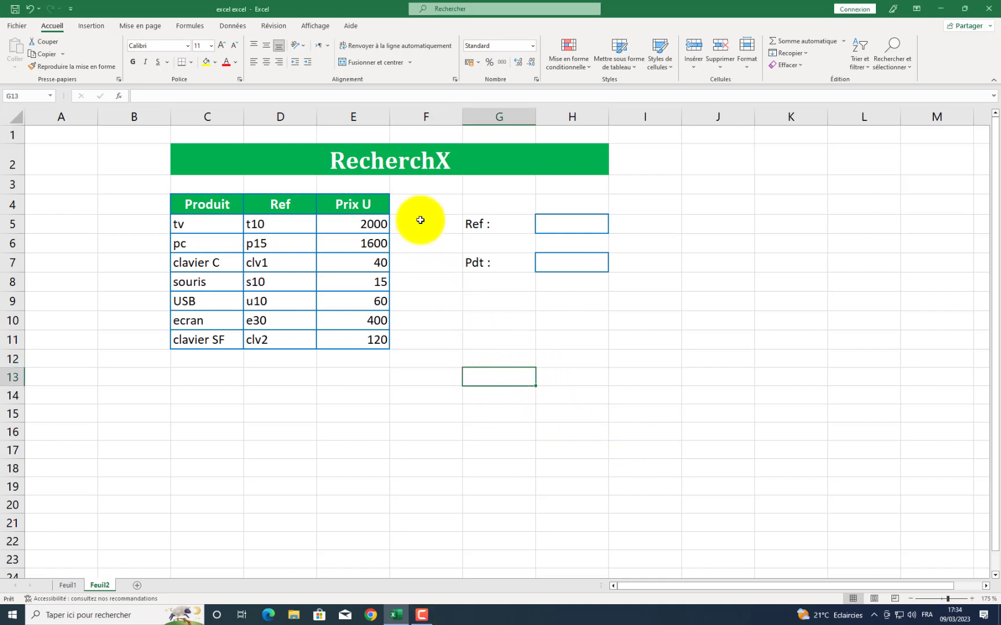
left_click(469, 166)
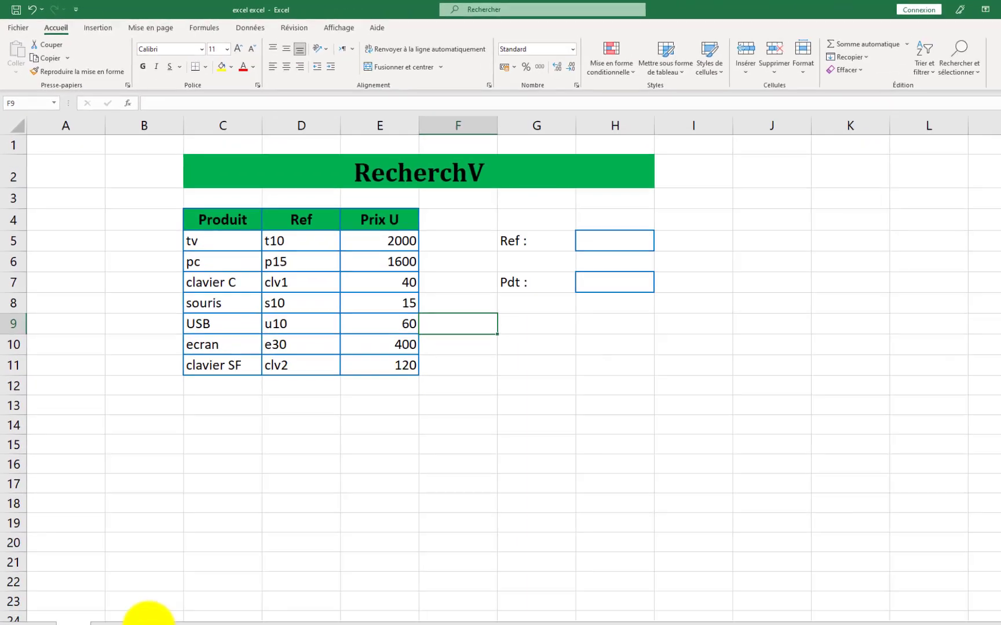
left_click(99, 585)
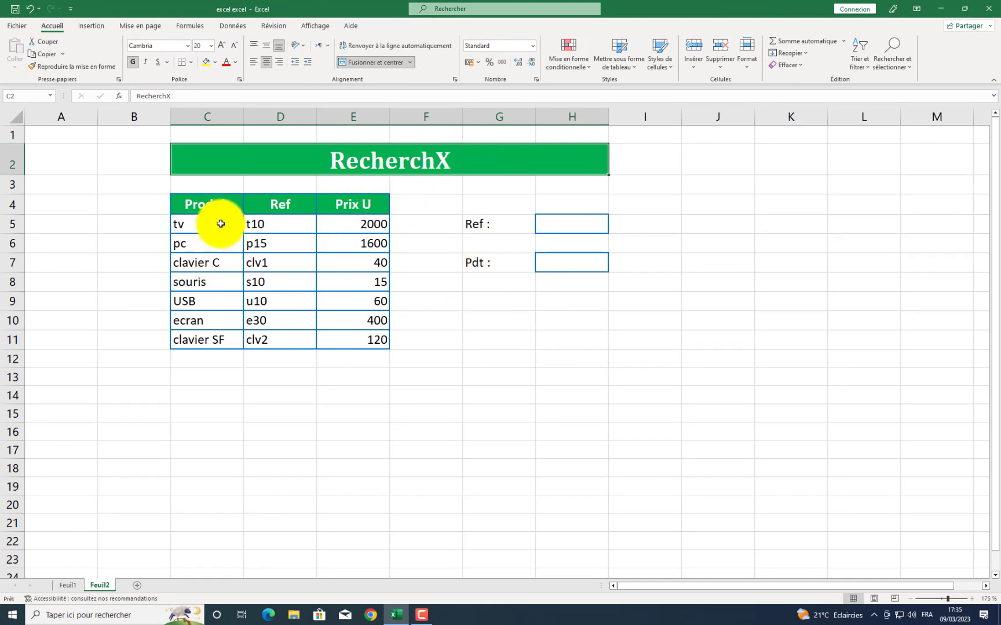
left_click_drag(208, 204, 210, 340)
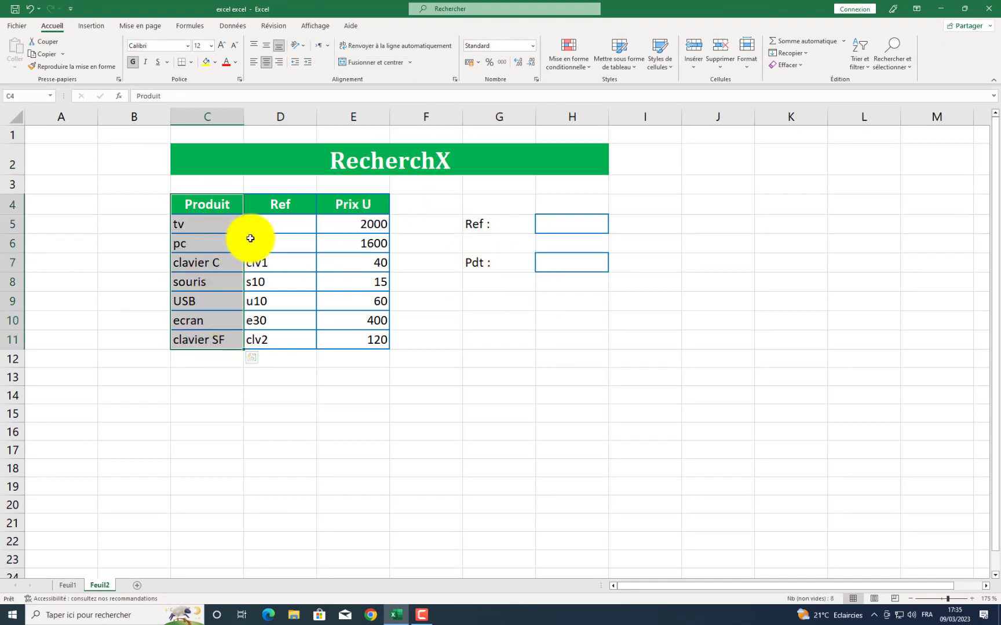
left_click_drag(284, 206, 289, 343)
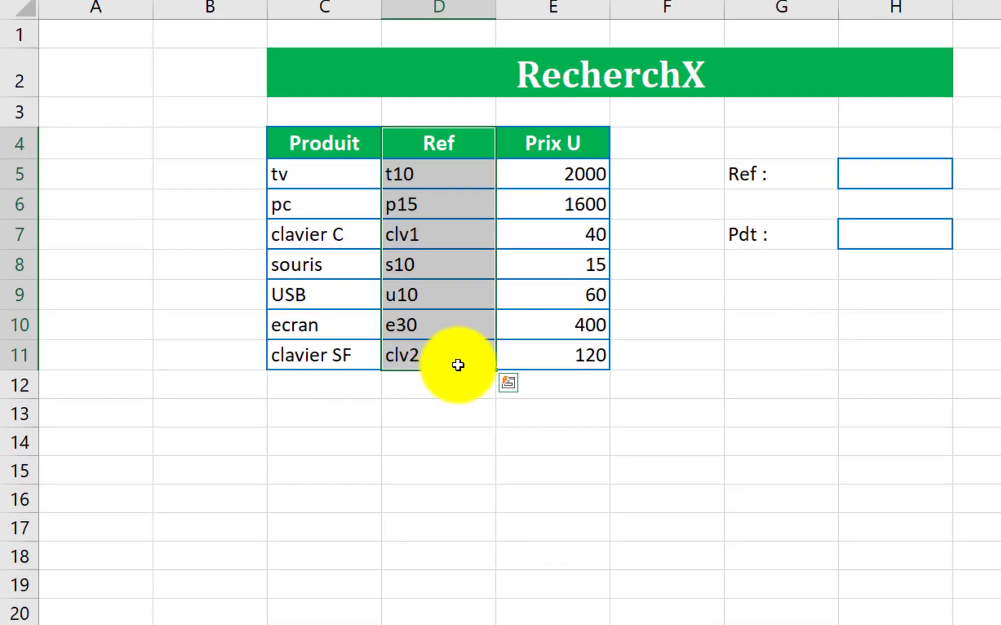
left_click_drag(532, 145, 544, 362)
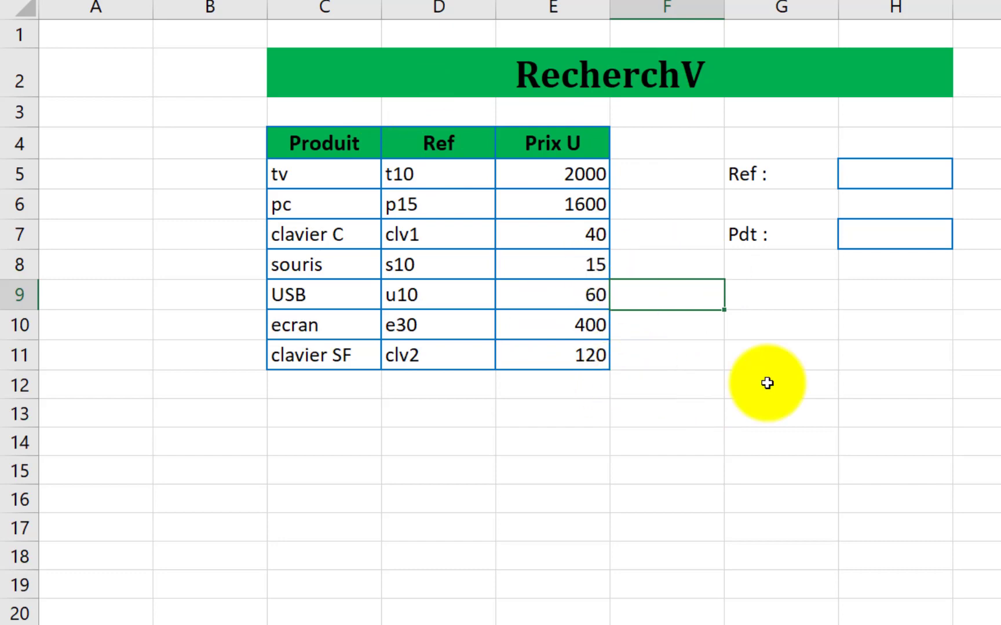
left_click(797, 363)
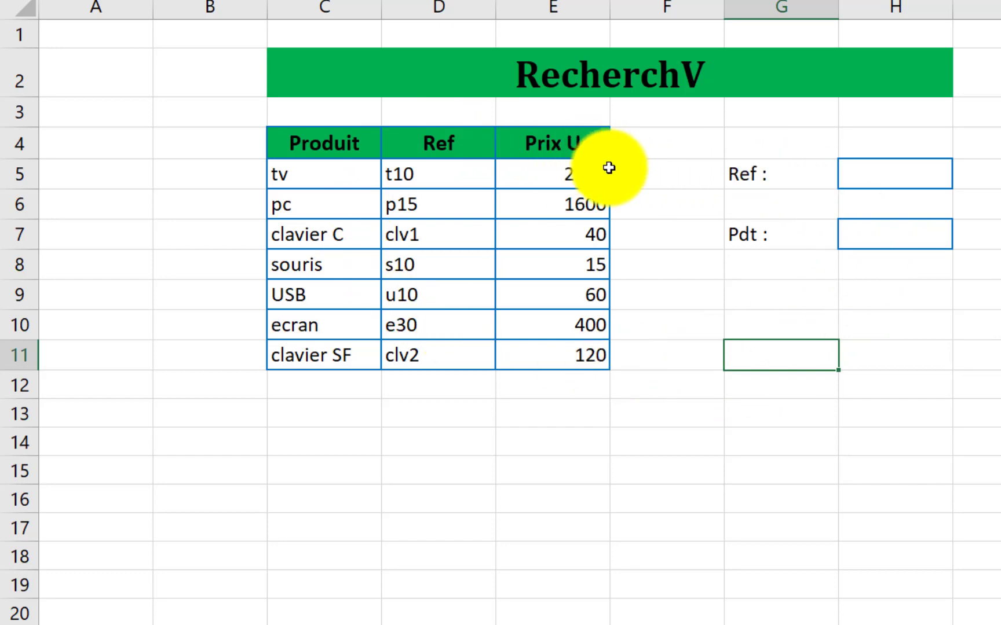
left_click(847, 174)
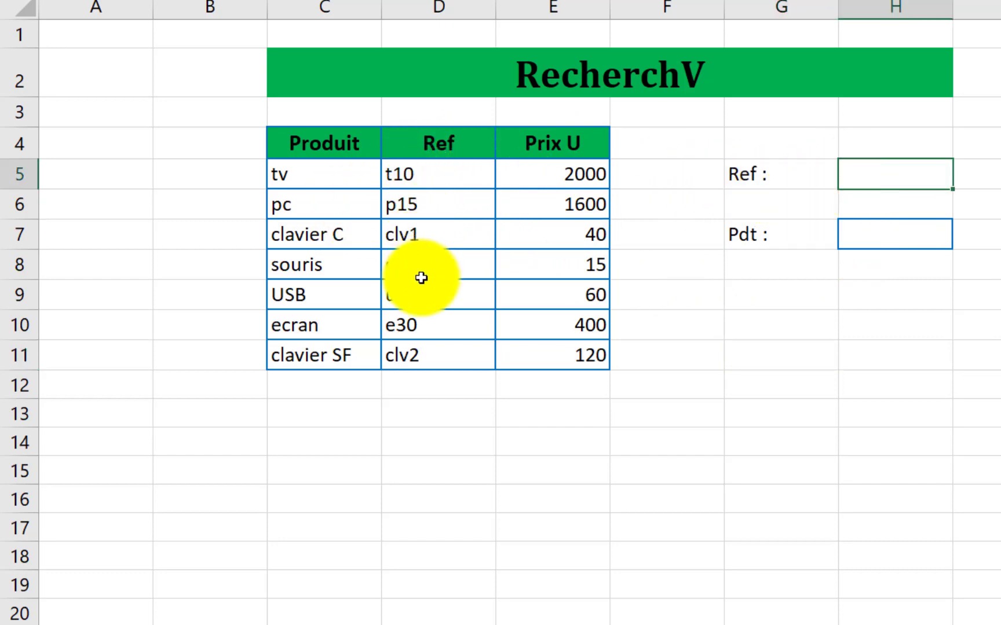
left_click(872, 238)
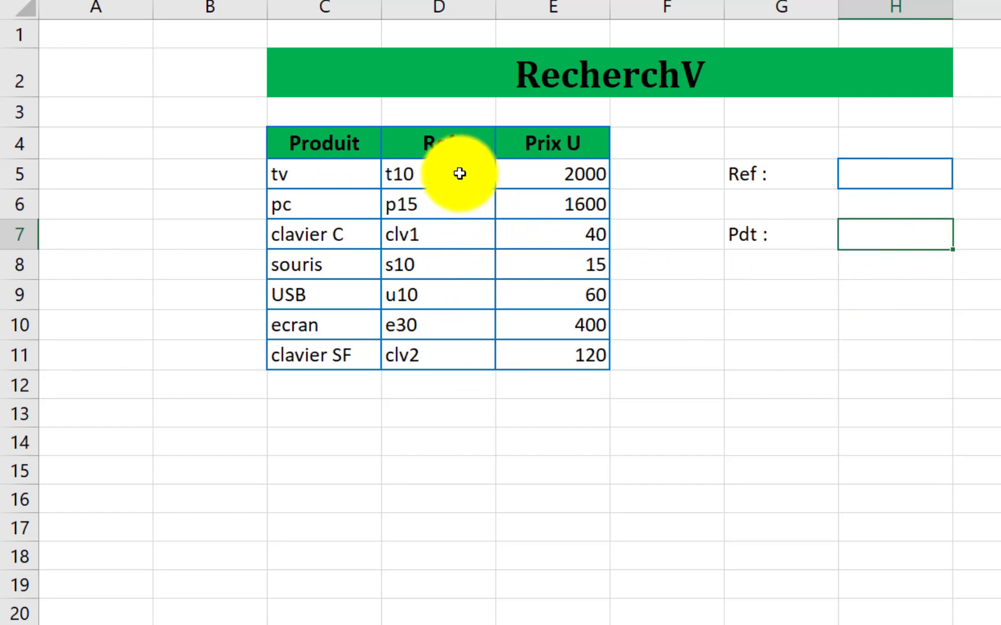
left_click_drag(442, 143, 445, 357)
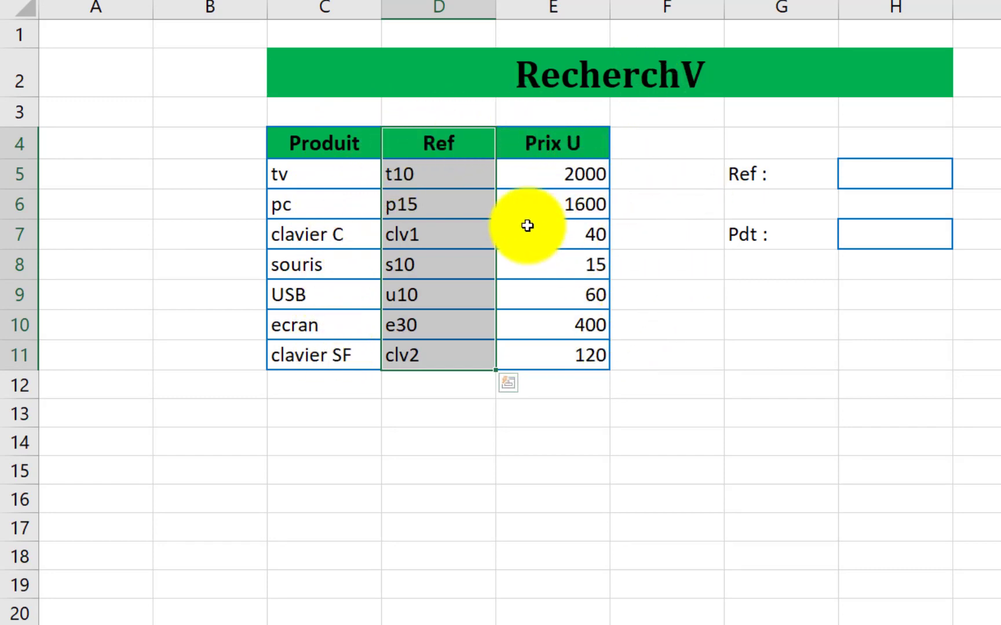
Enter =RECHERCHEV(H5;C5:E11;1;0) in the Pdt cell H7 through the function arguments
left_click(890, 235)
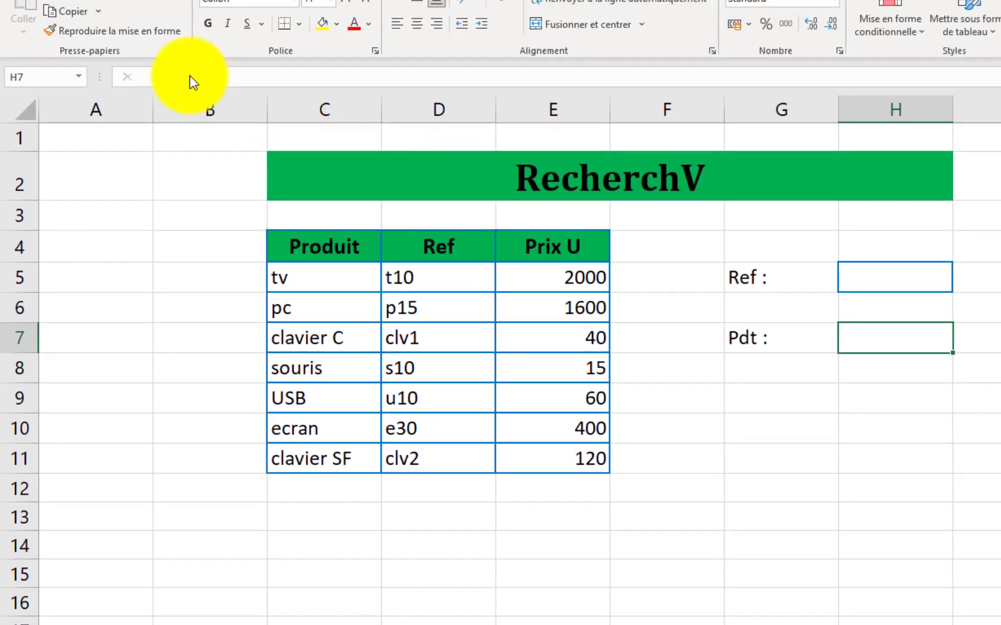
left_click(187, 76)
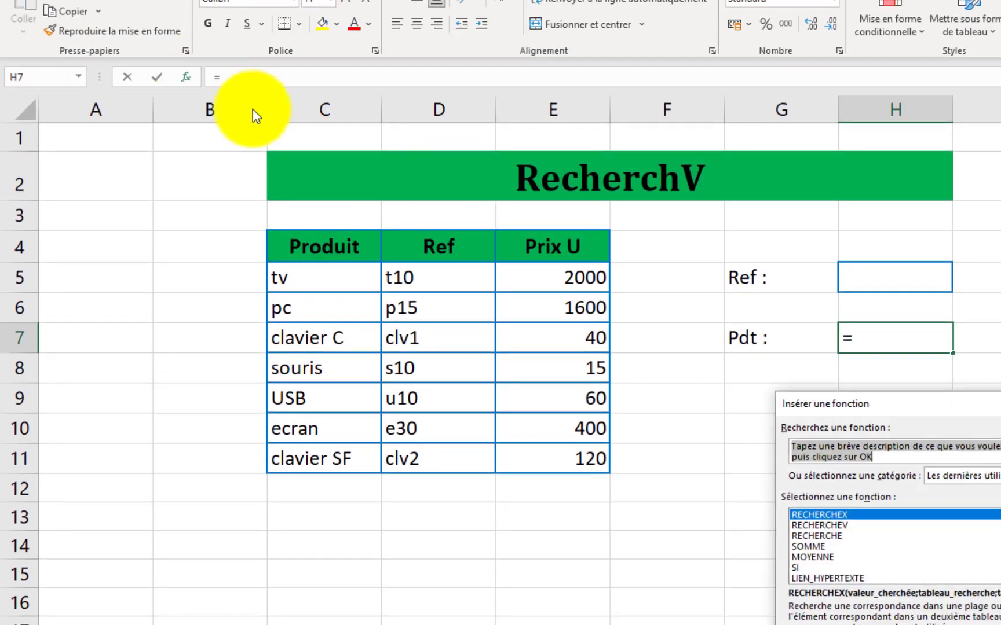
double_click(833, 526)
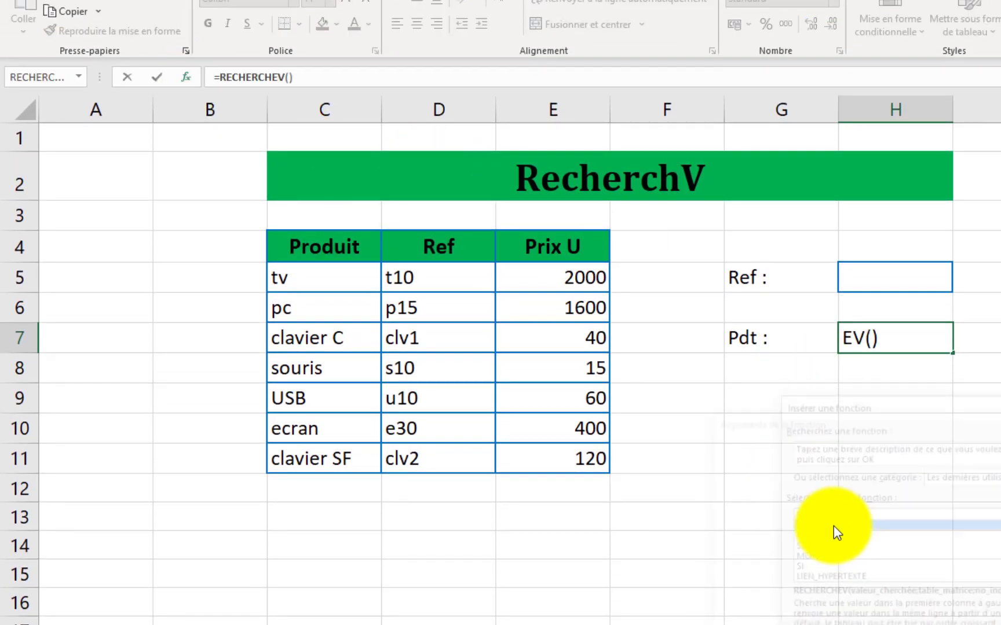
left_click_drag(836, 426, 782, 386)
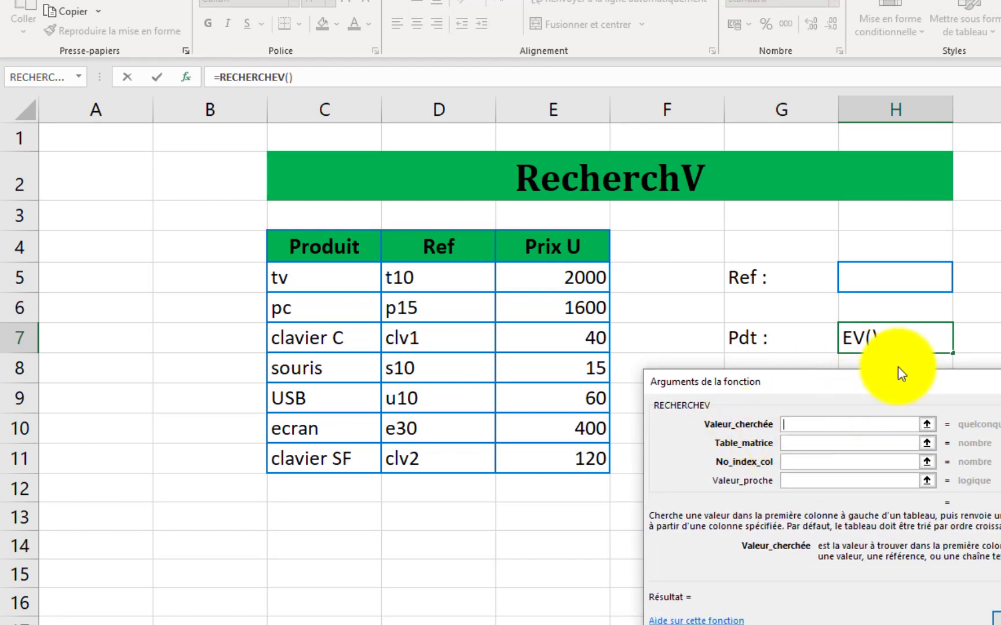
left_click(882, 281)
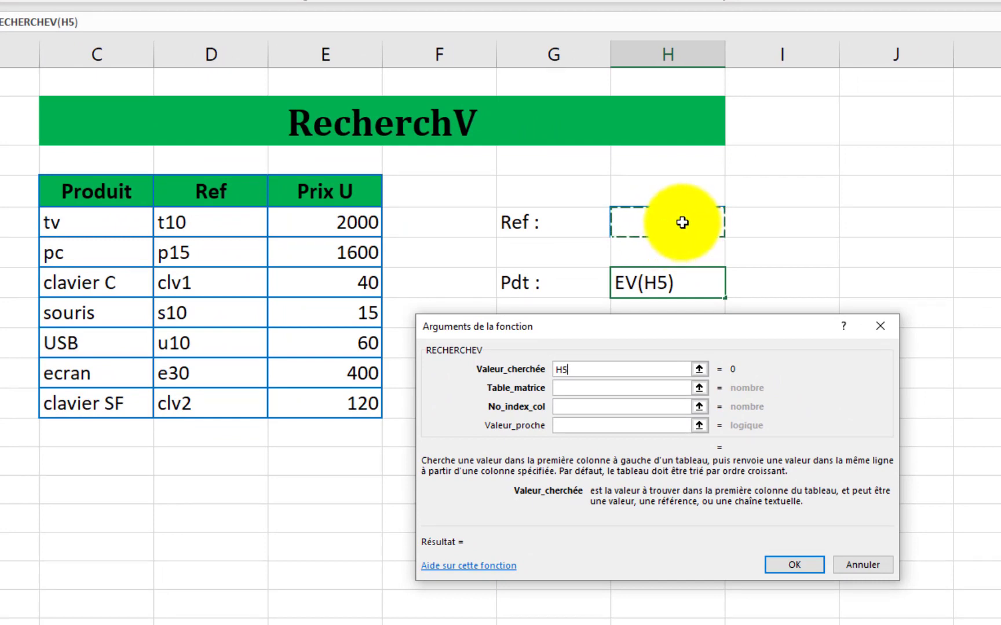
left_click(572, 388)
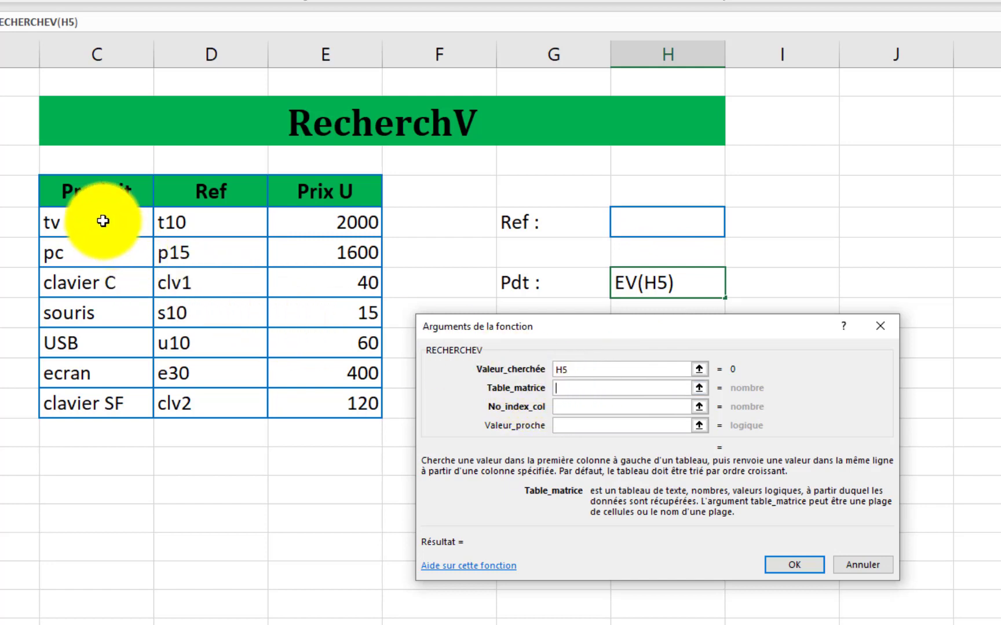
left_click_drag(103, 221, 346, 389)
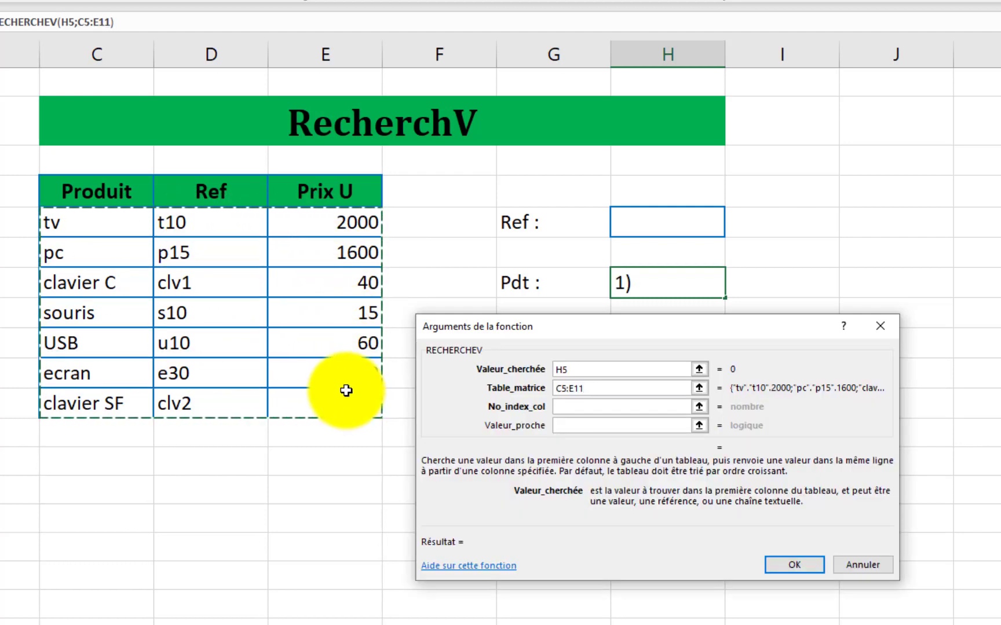
left_click(566, 406)
type("1")
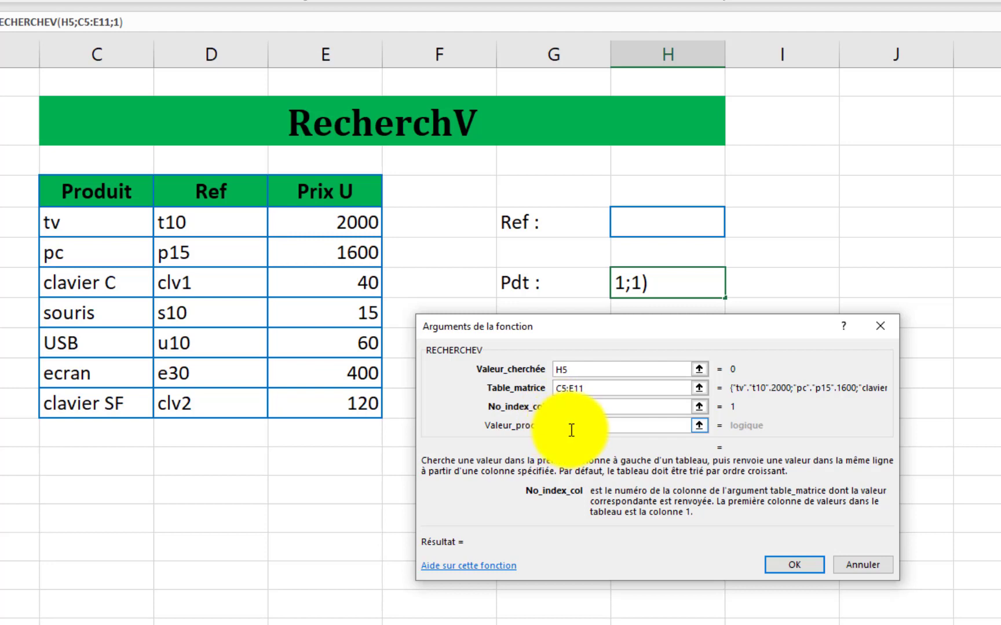
left_click(574, 429)
type("0")
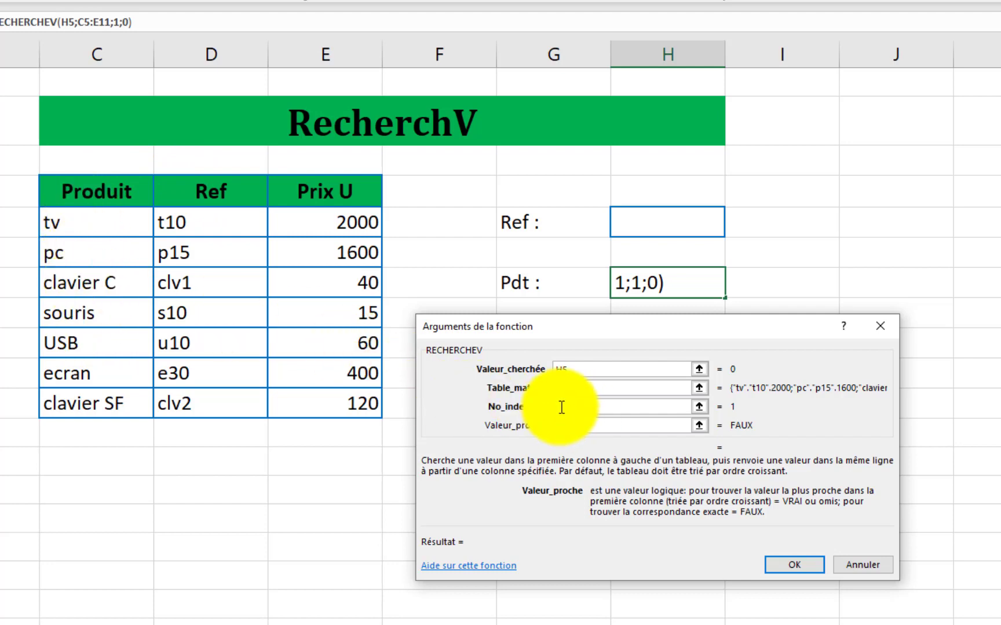
left_click(788, 565)
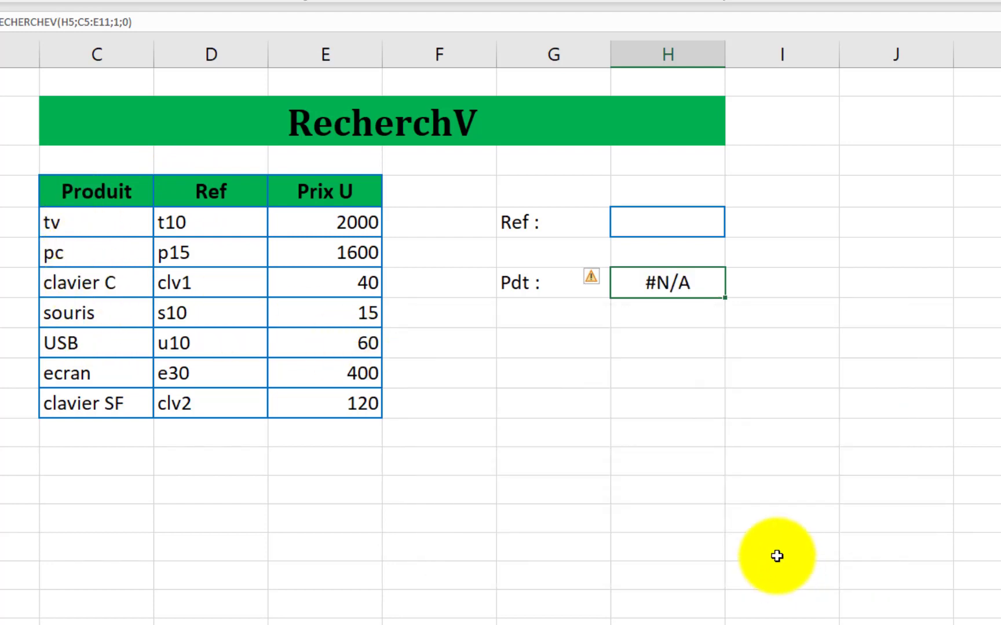
Enter t10 in the Ref cell H5 and check the Pdt formula, then select H5:H8
left_click(622, 213)
type("t10")
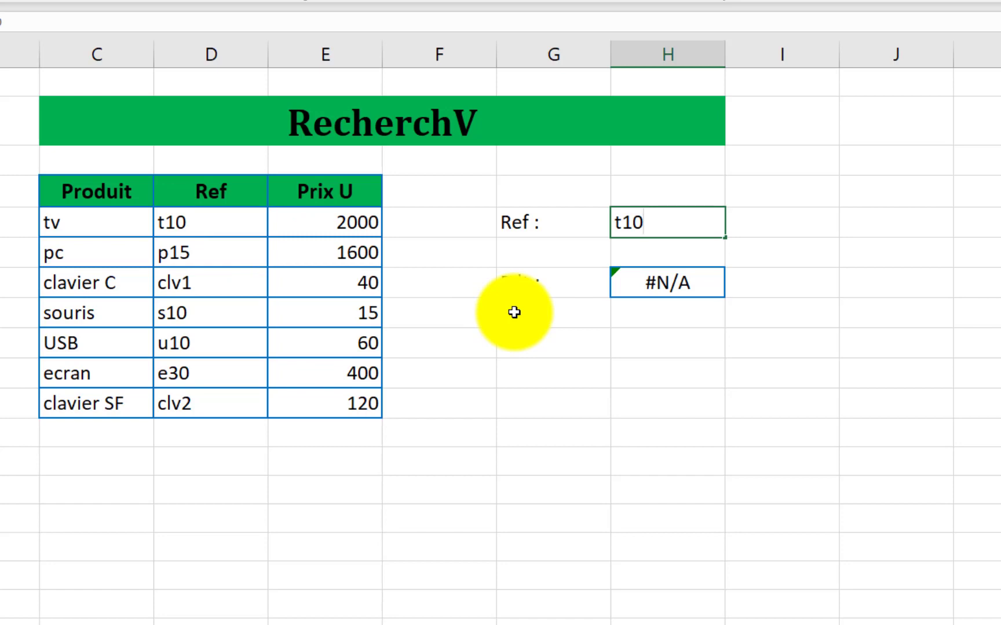
key("Return")
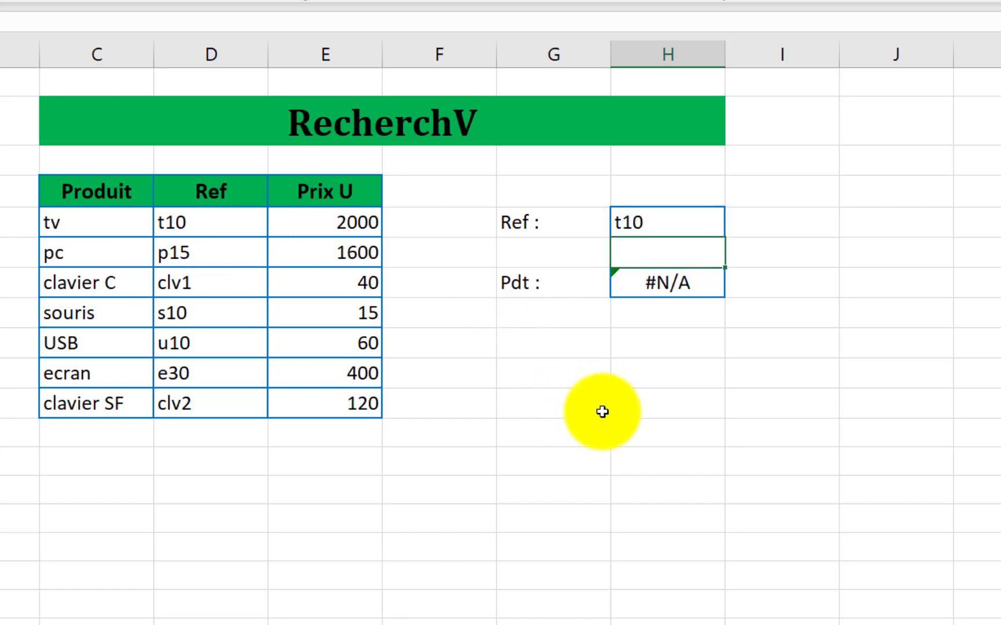
left_click(650, 225)
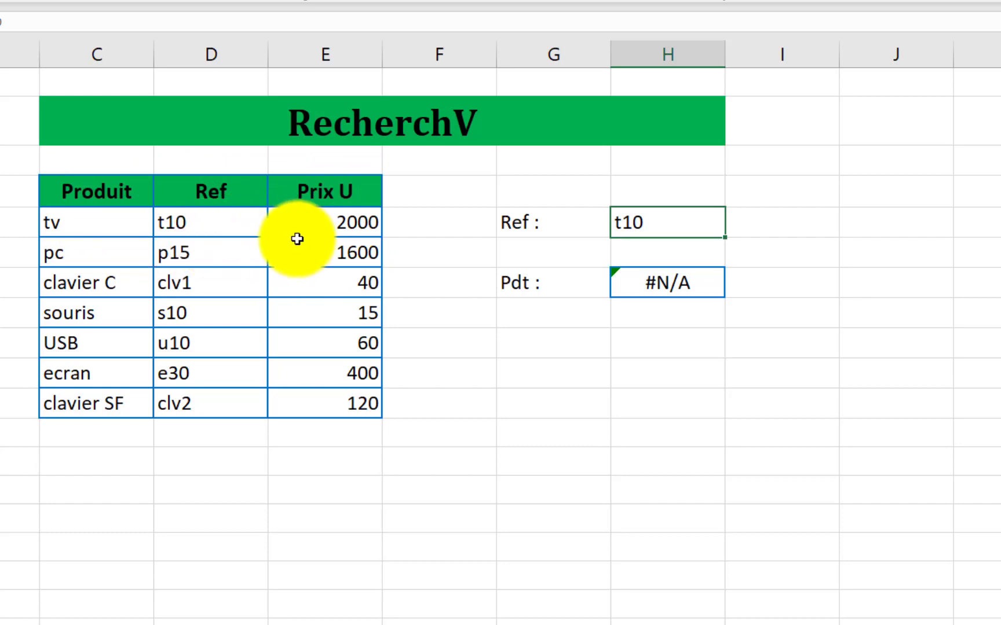
left_click(652, 284)
left_click_drag(677, 211, 687, 302)
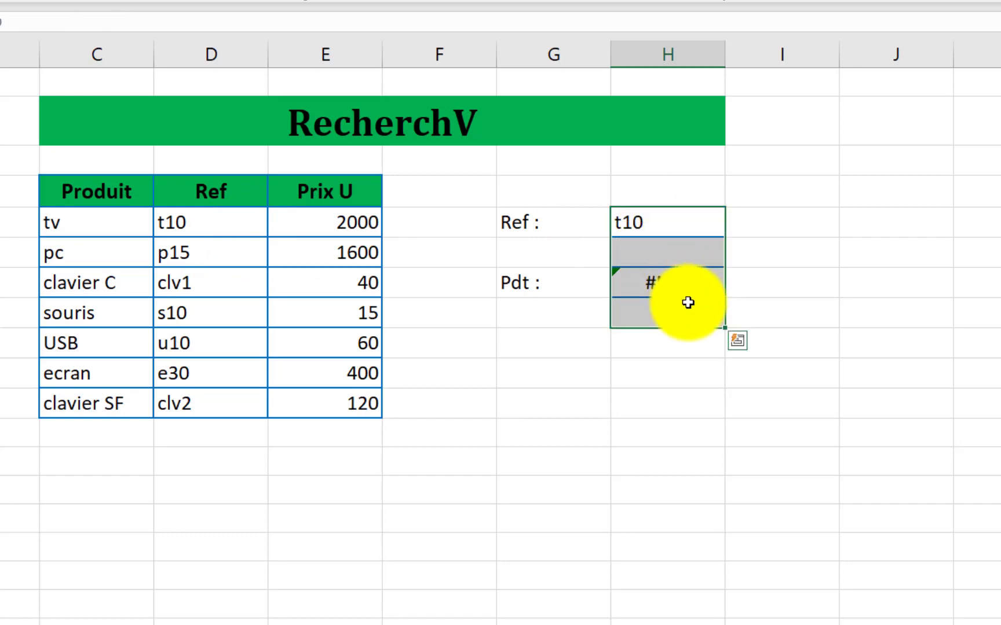
left_click(668, 285)
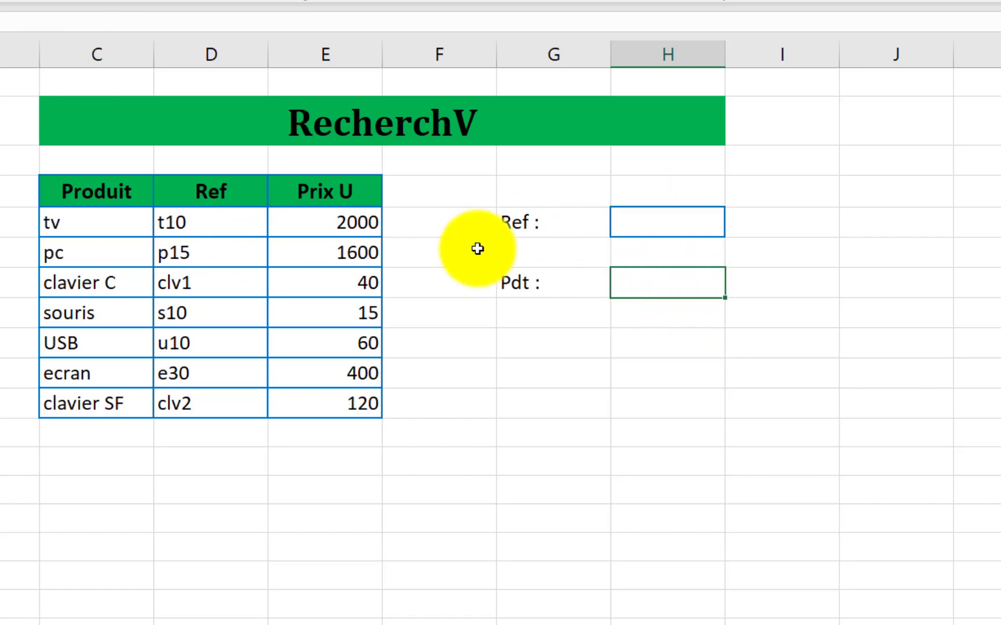
Rebuild the Pdt formula as =RECHERCHEV(H5;D5:E11;2;0), replacing the wrong prefilled lookup value
left_click(6, 23)
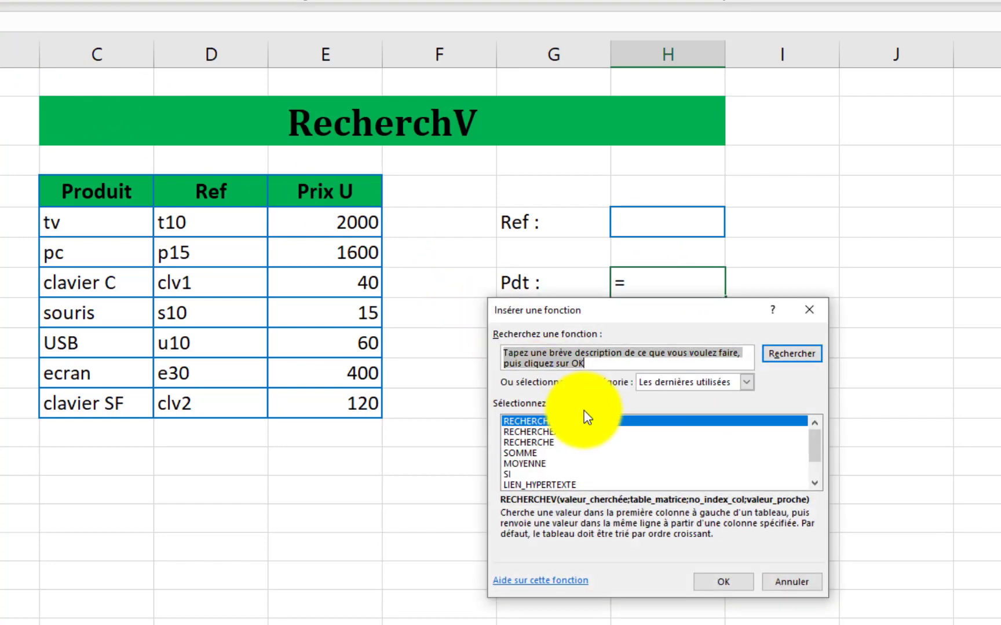
double_click(572, 421)
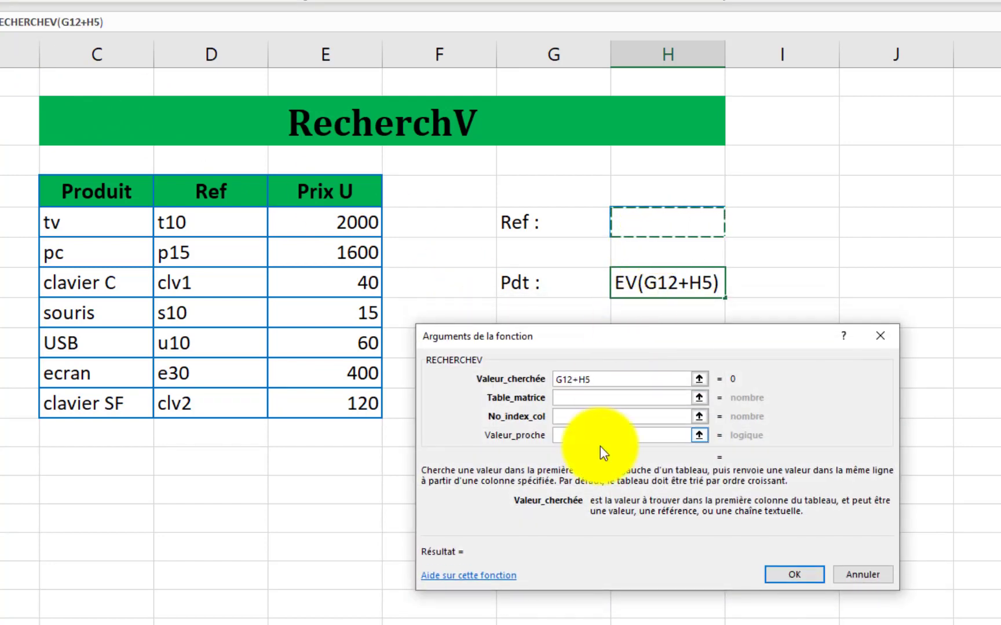
left_click_drag(605, 380, 527, 380)
key("BackSpace")
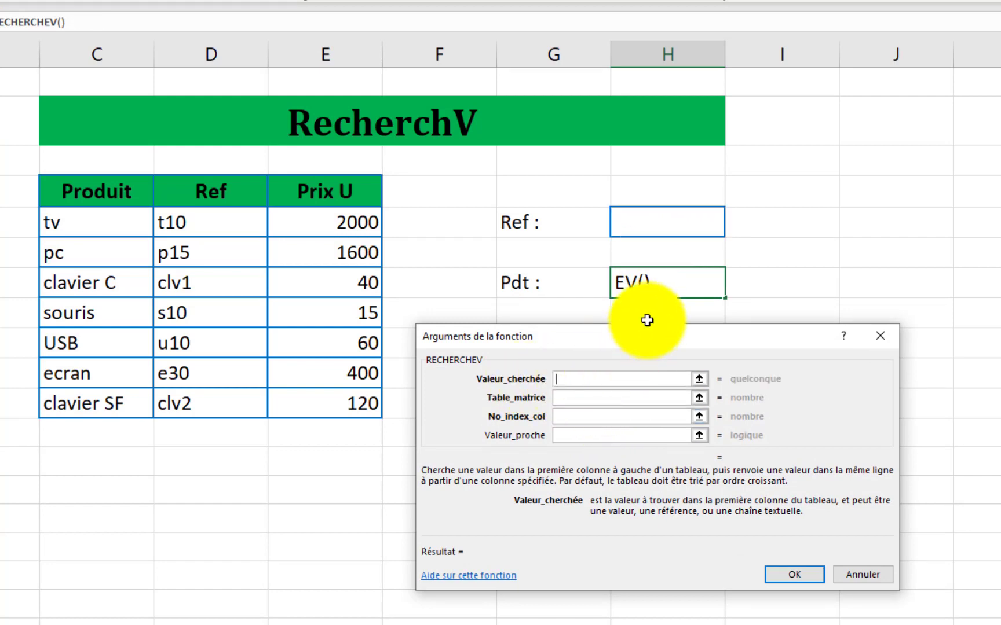
left_click(673, 224)
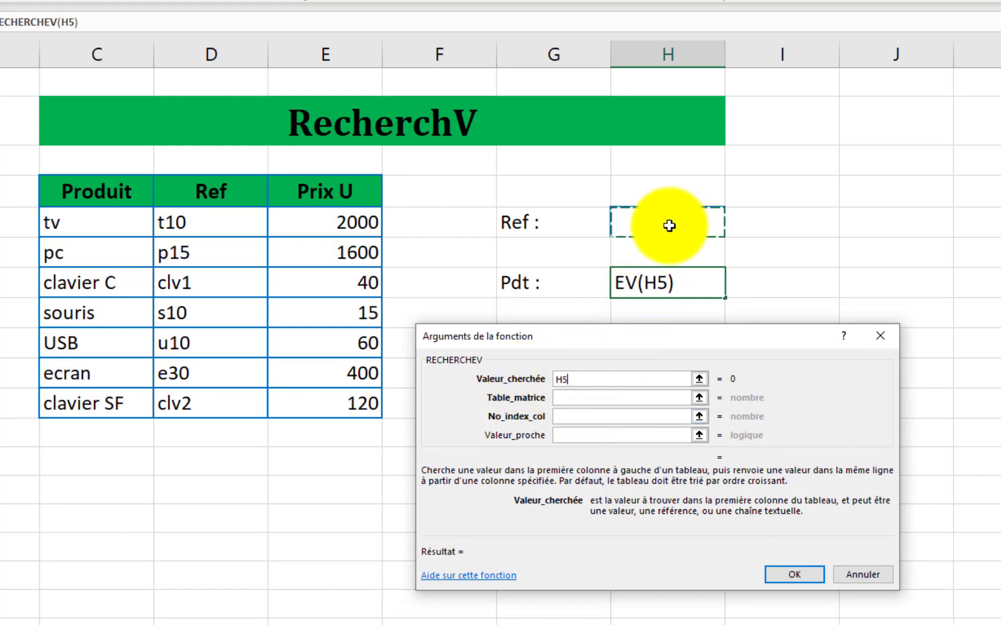
left_click(581, 399)
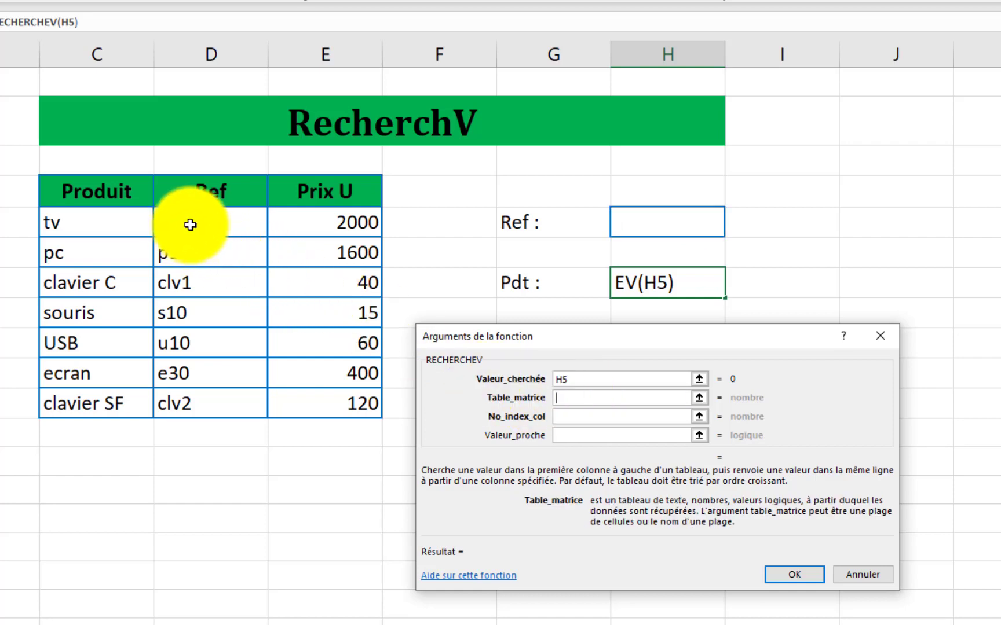
left_click_drag(190, 225, 338, 400)
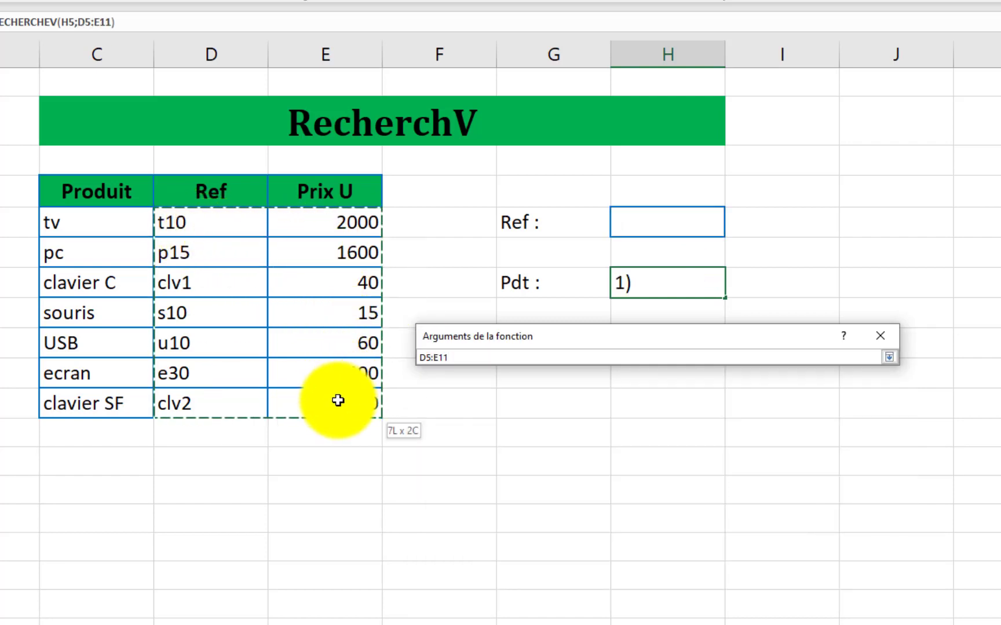
left_click(562, 418)
type("2")
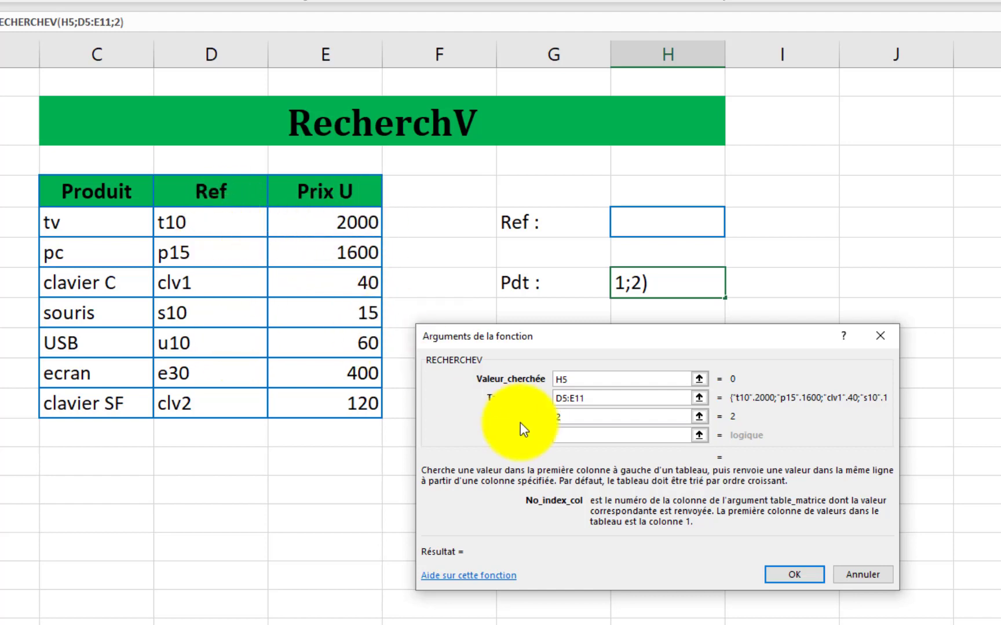
left_click(578, 437)
type("0")
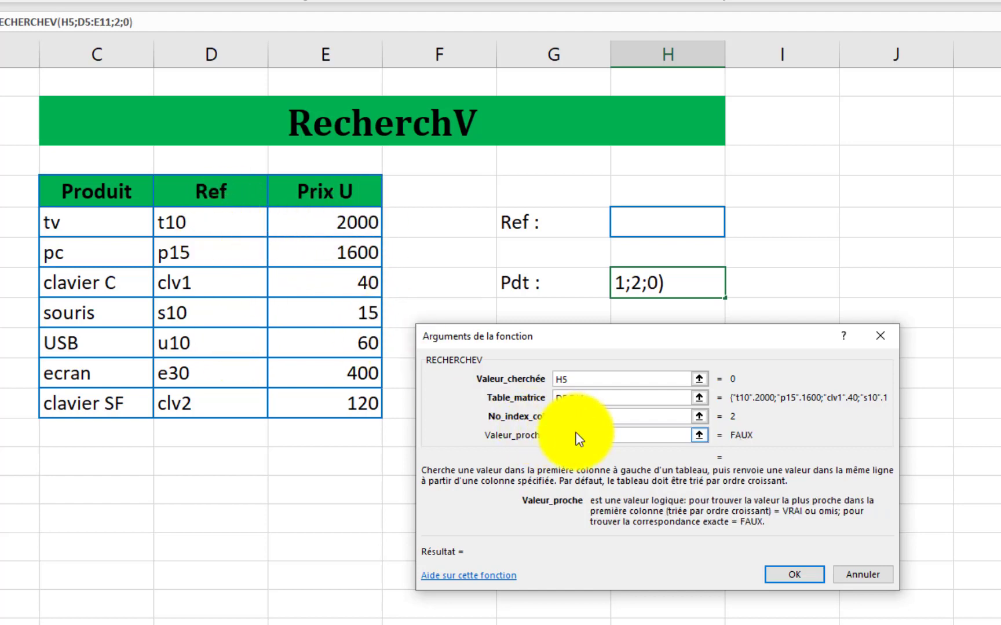
left_click(785, 576)
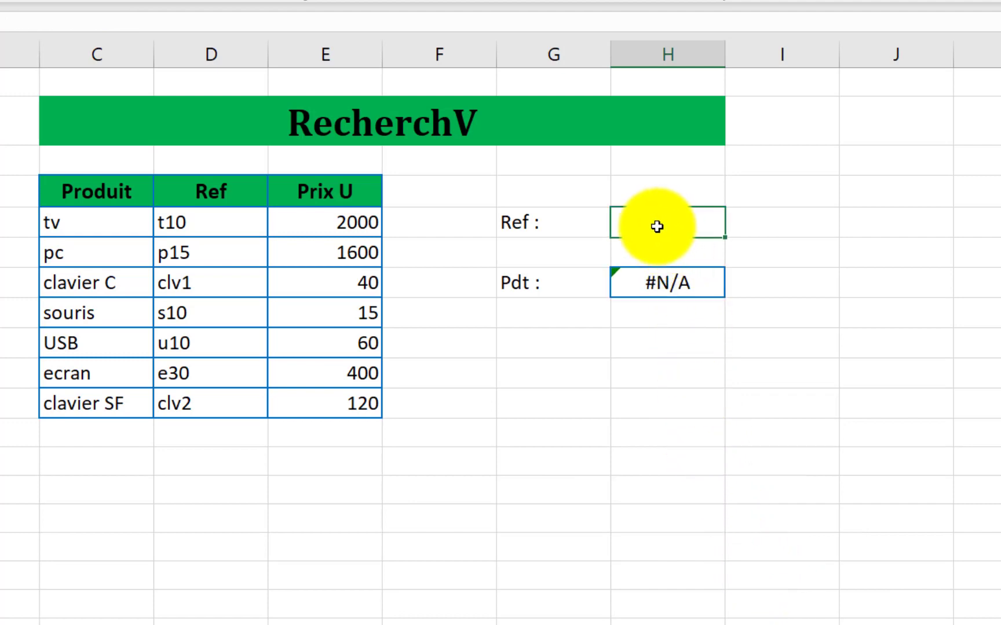
Commit t10 as the Ref, check the Ref and Prix U ranges, and review the formula returning 2000
key("Return")
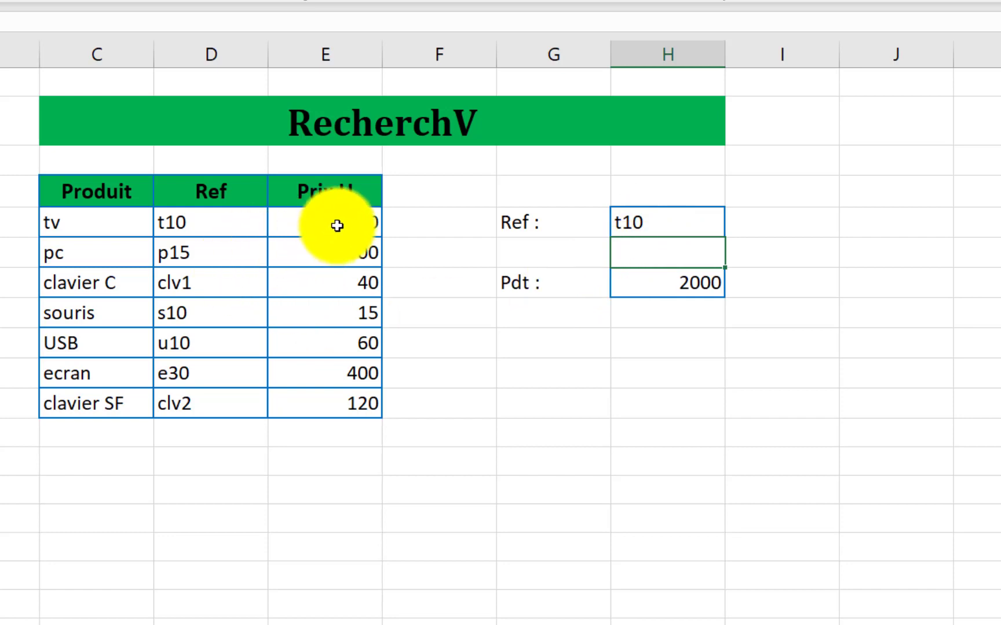
left_click_drag(335, 223, 342, 405)
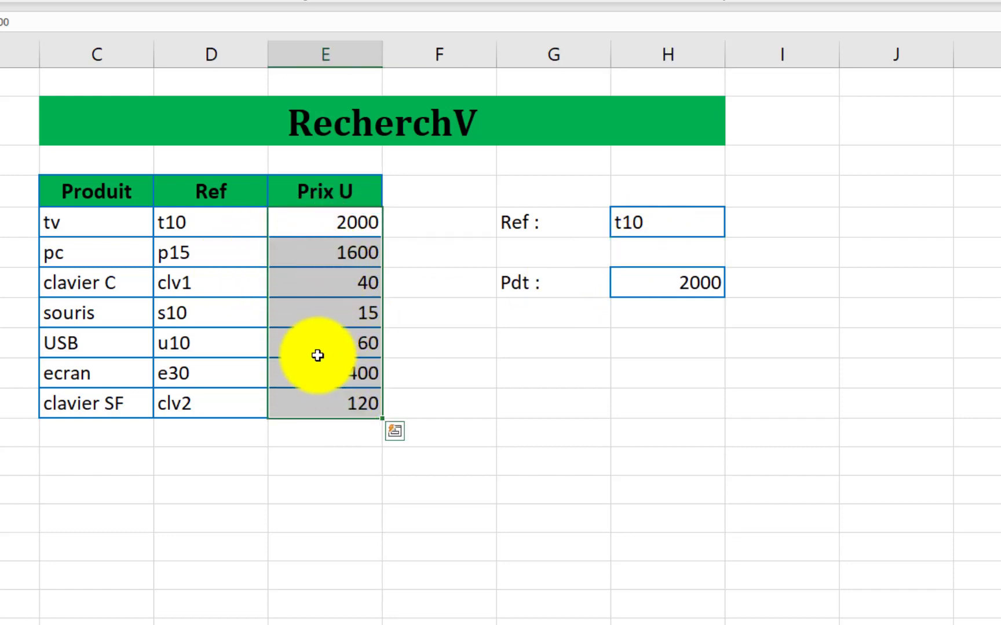
left_click_drag(222, 223, 237, 404)
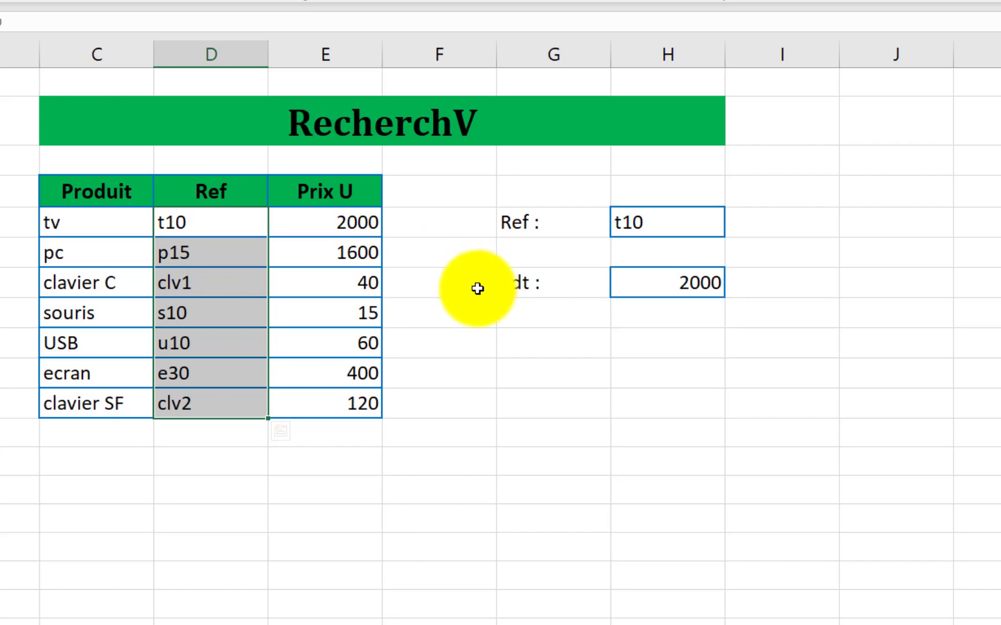
left_click_drag(664, 224, 671, 306)
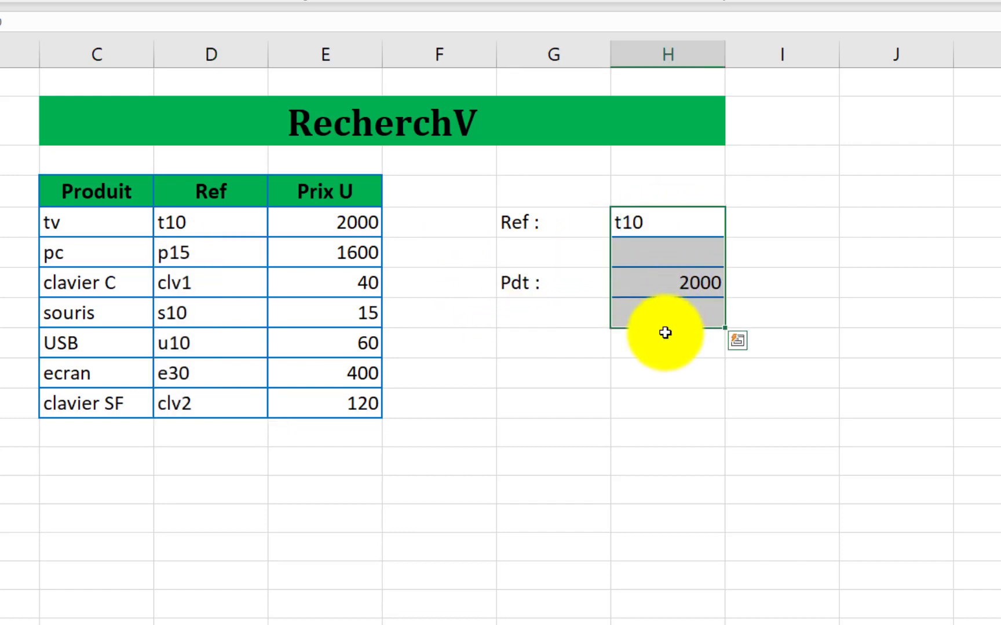
left_click(673, 286)
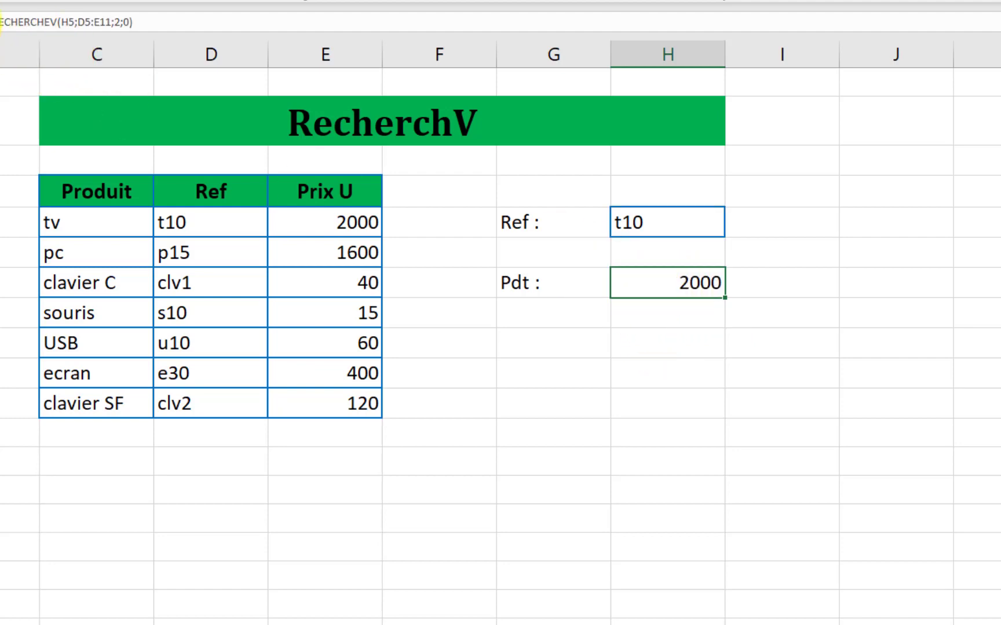
left_click(2, 23)
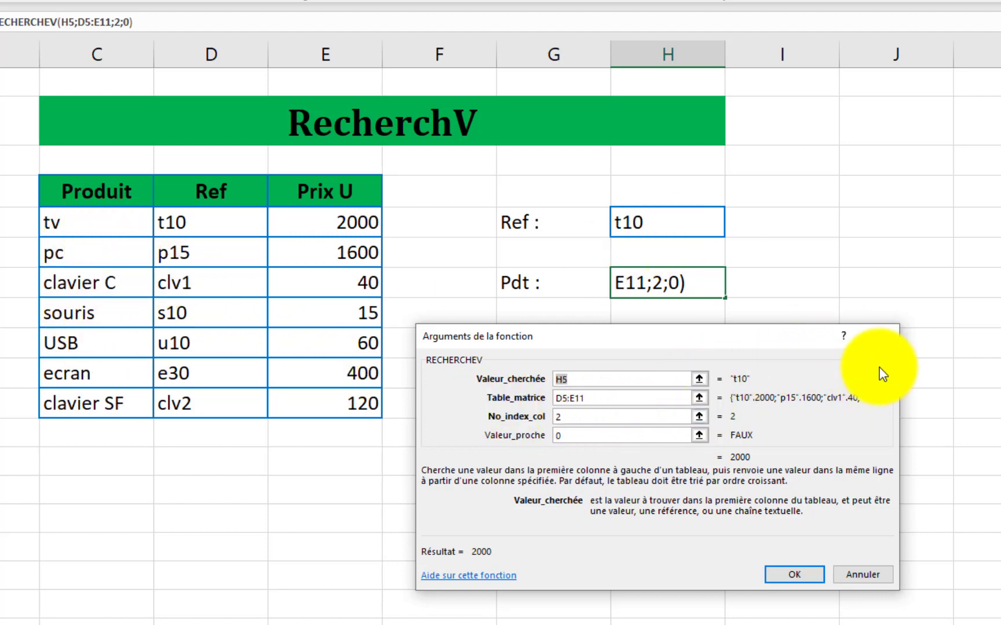
left_click(880, 336)
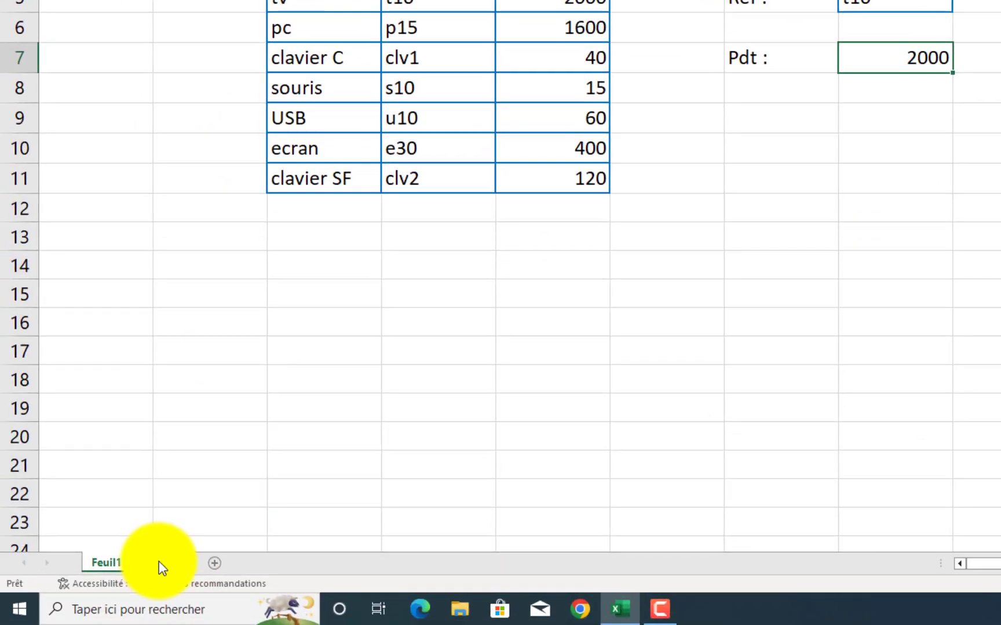
Switch to the RecherchX sheet, select its Pdt cell and begin inserting a function
left_click(163, 563)
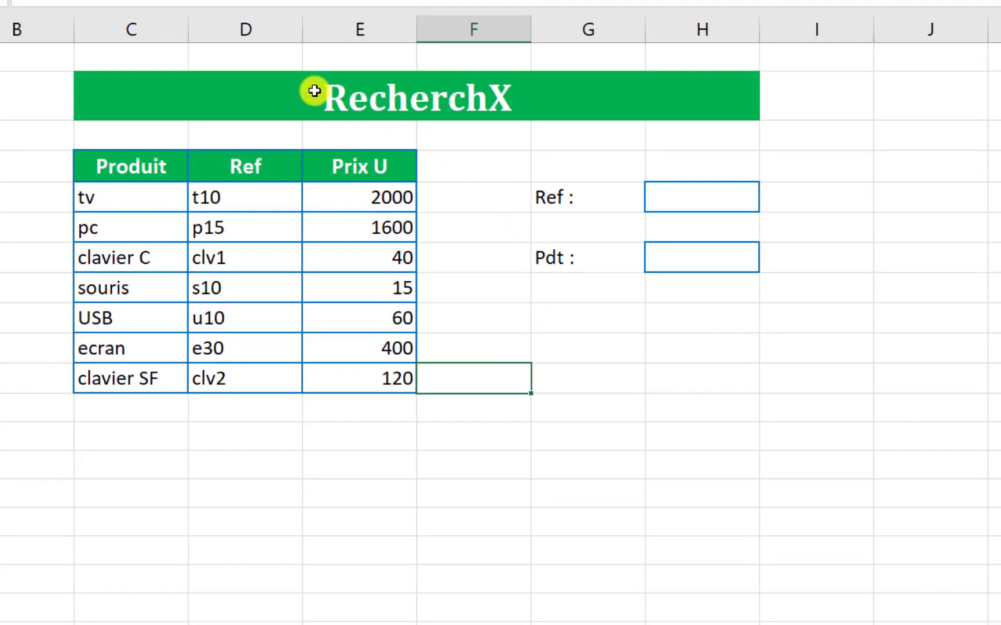
left_click(334, 100)
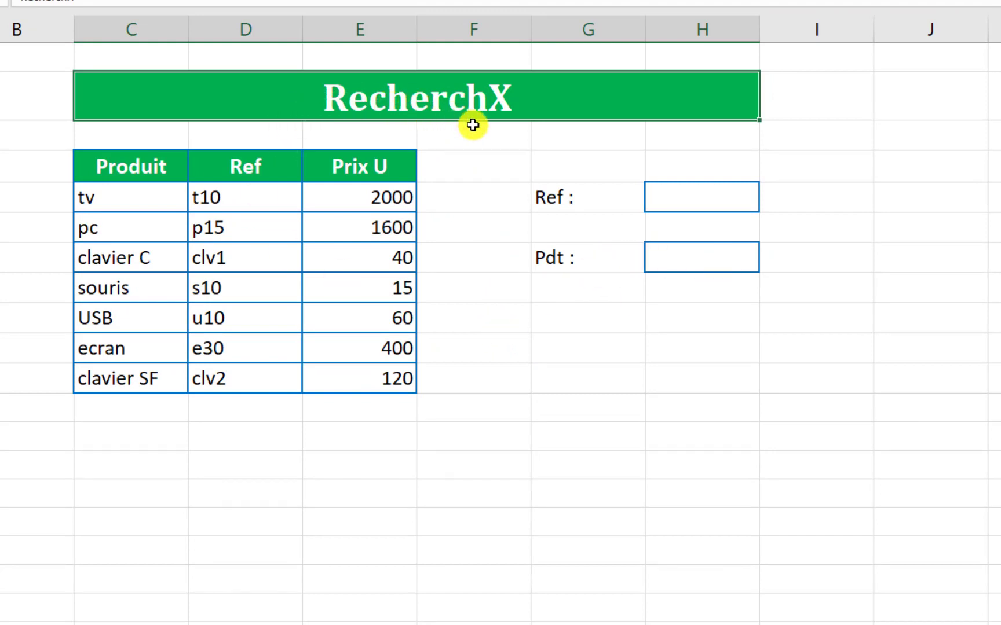
left_click(692, 264)
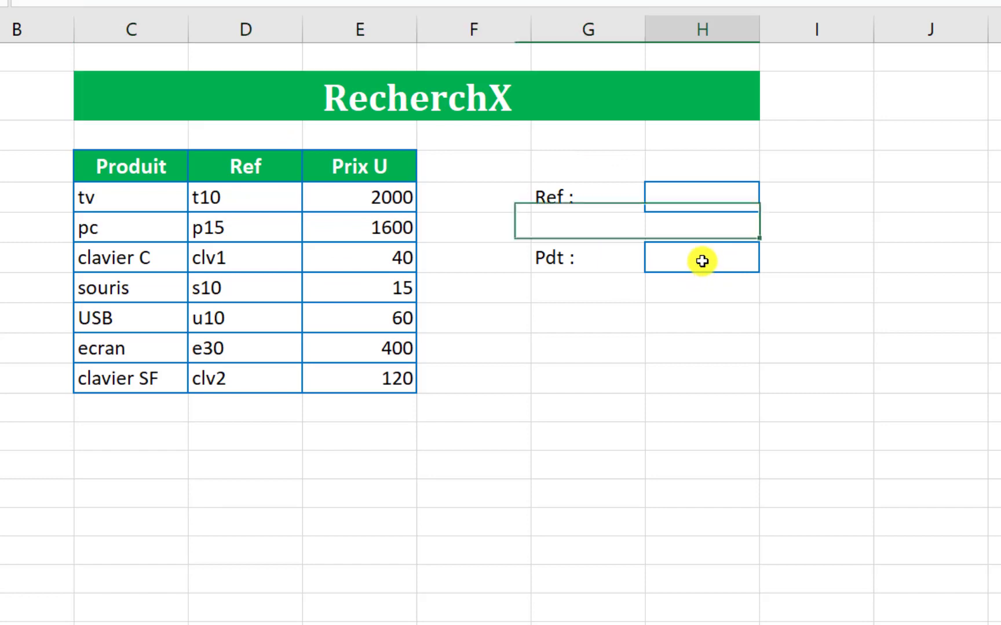
left_click(1, 4)
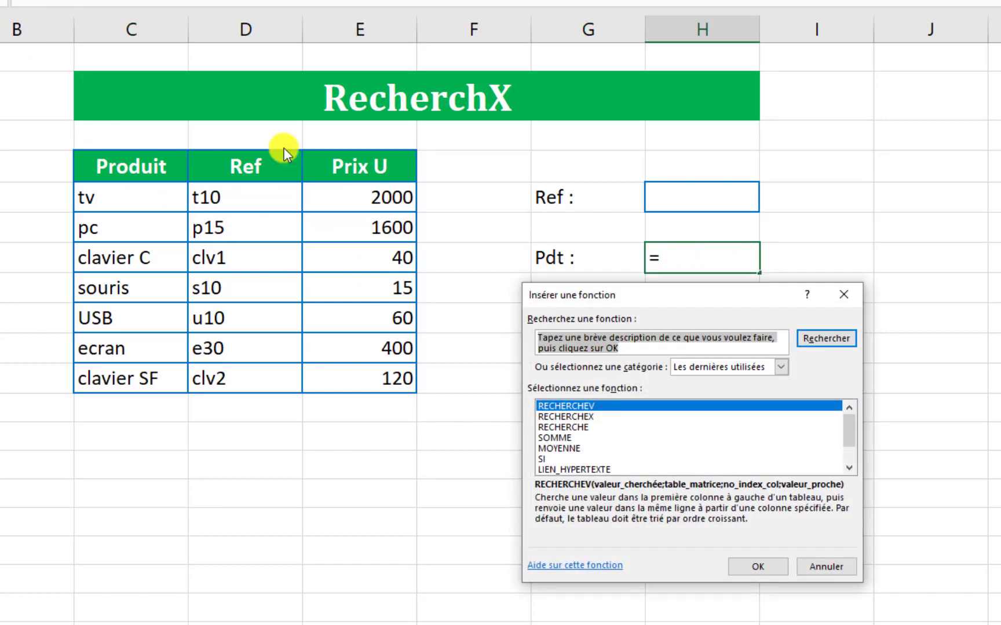
Choose RECHERCHEX with H5 as lookup value and D5:D11 as lookup array
double_click(565, 417)
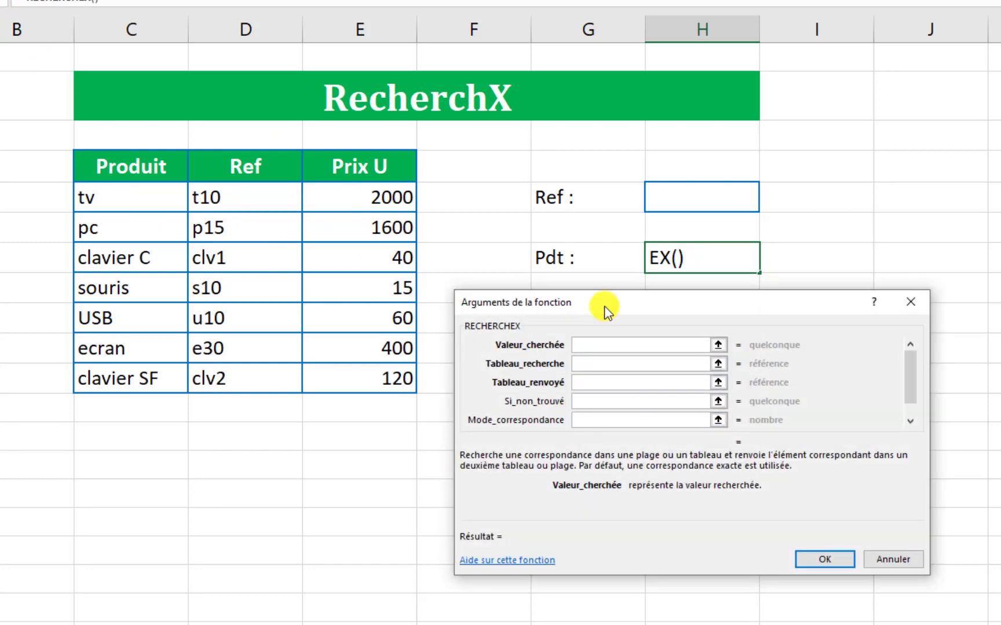
left_click_drag(604, 306, 609, 317)
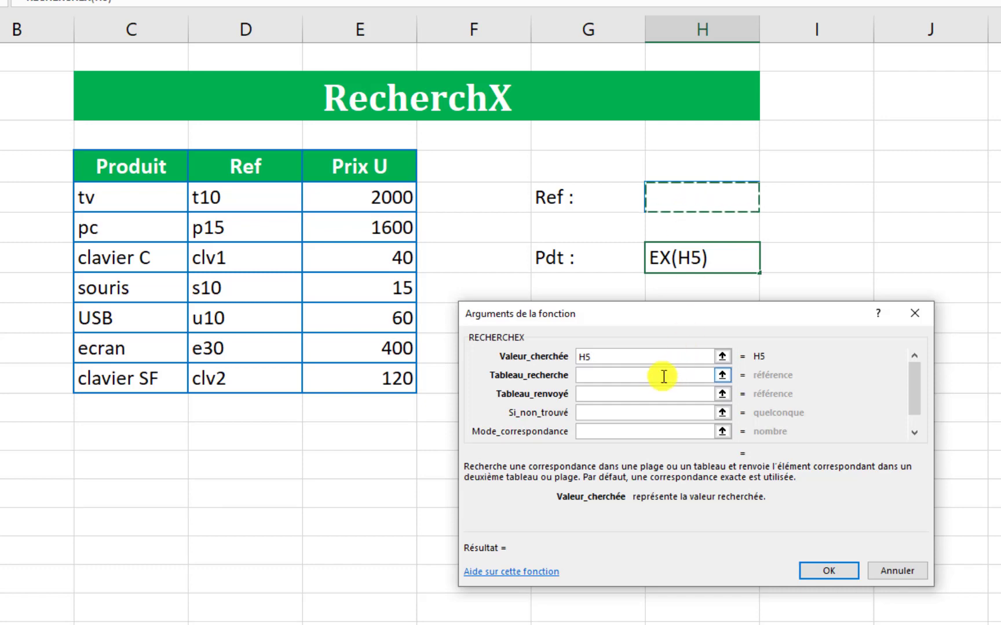
left_click(588, 376)
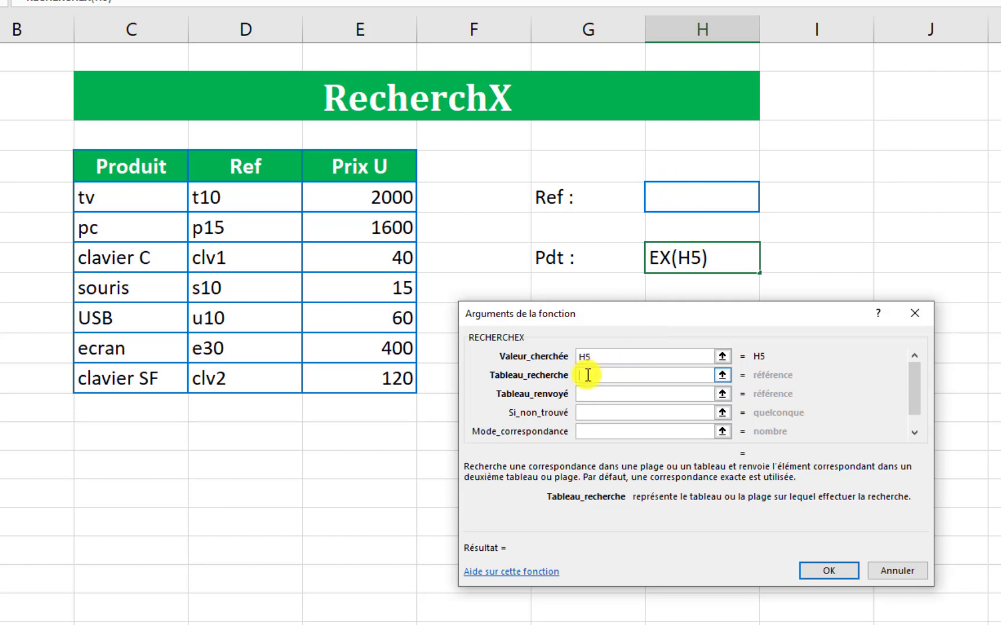
left_click_drag(242, 200, 261, 372)
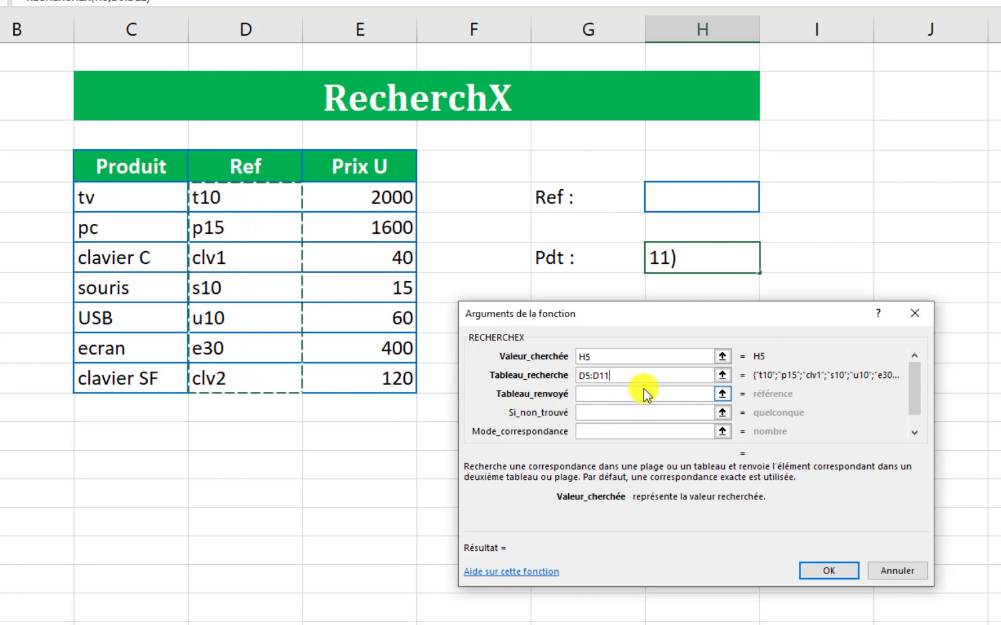
left_click(596, 394)
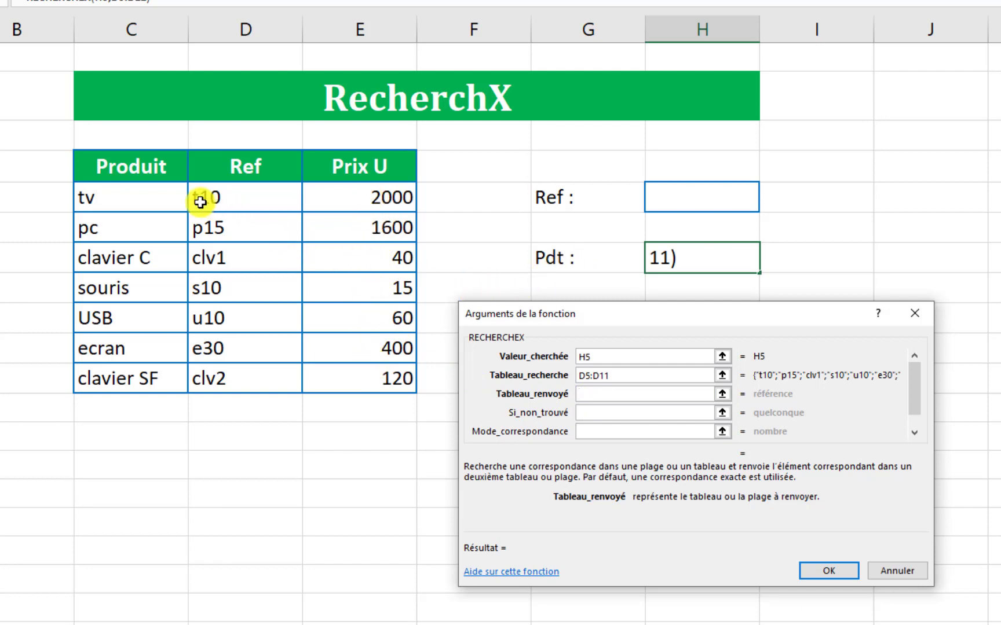
Set C5:C11 as the RECHERCHEX return array and confirm the product lookup
left_click_drag(137, 194, 167, 366)
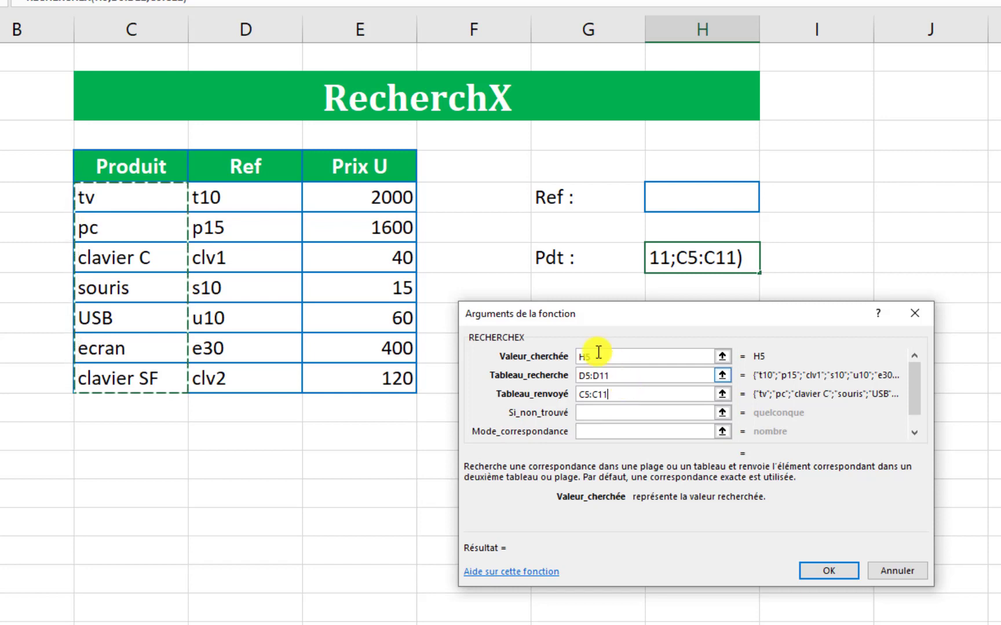
left_click(826, 571)
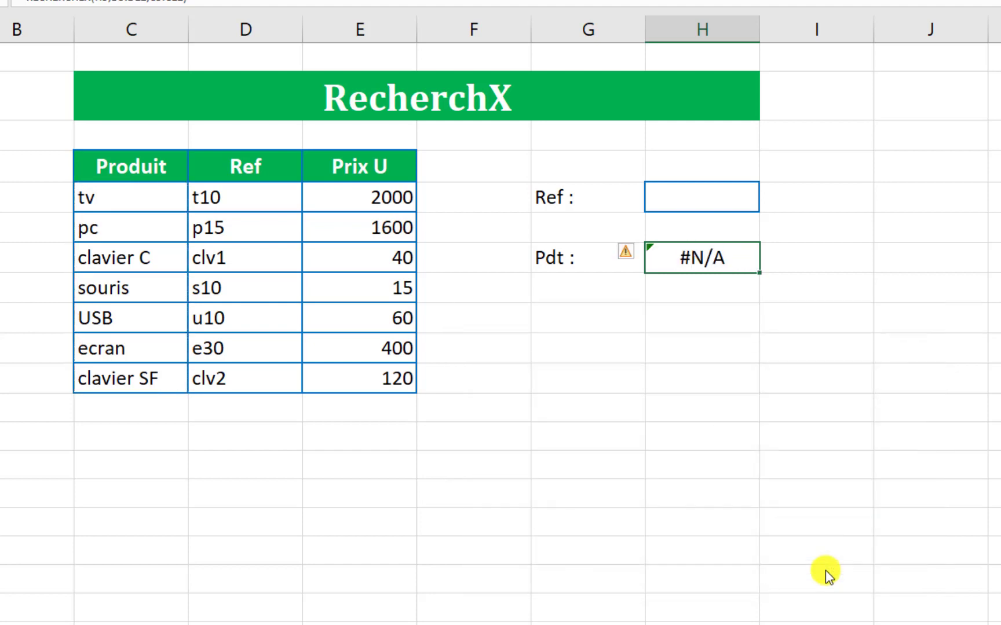
Test the lookup with Ref values t10, clv2 and clv1, then select H5:H8
left_click(715, 204)
type("t10")
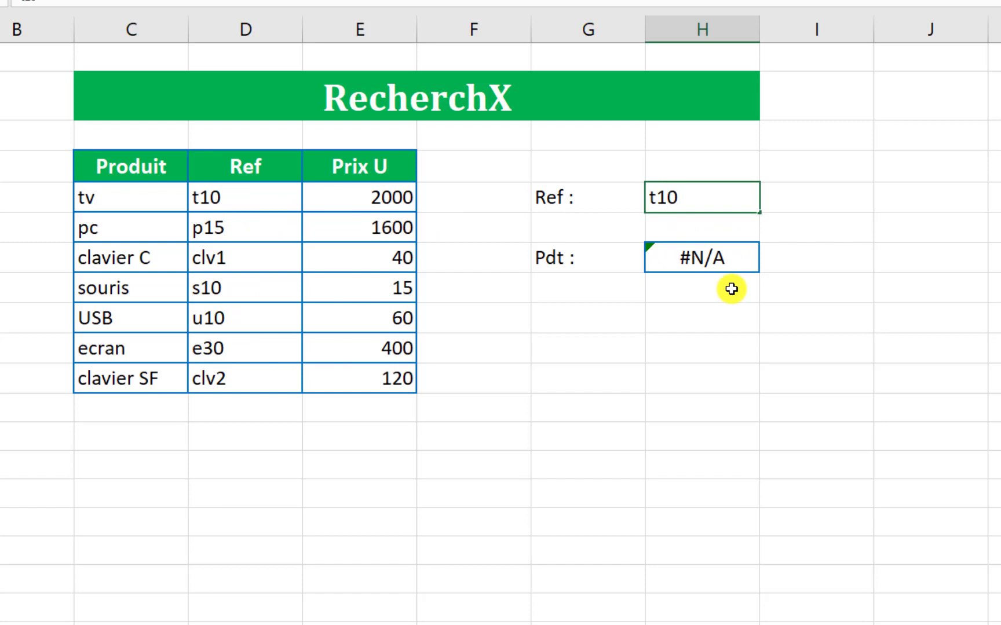
key("Return")
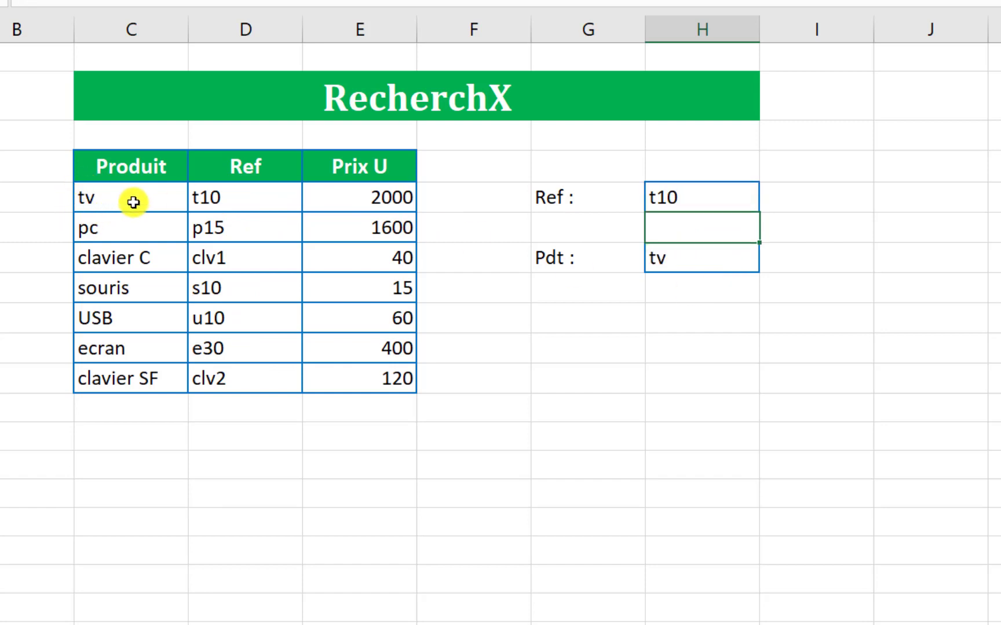
left_click(671, 200)
type("clv2")
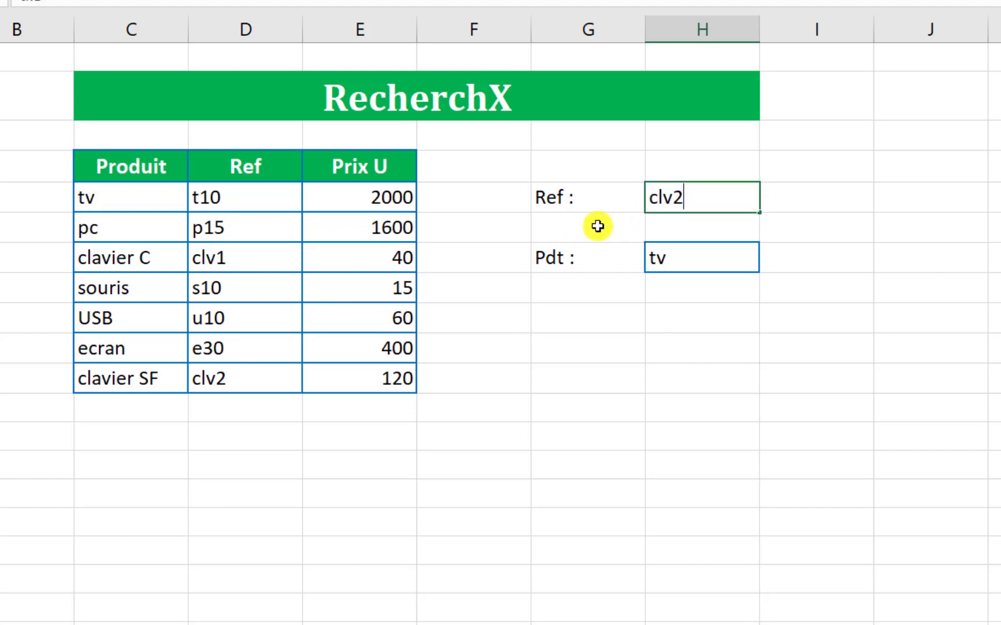
key("Return")
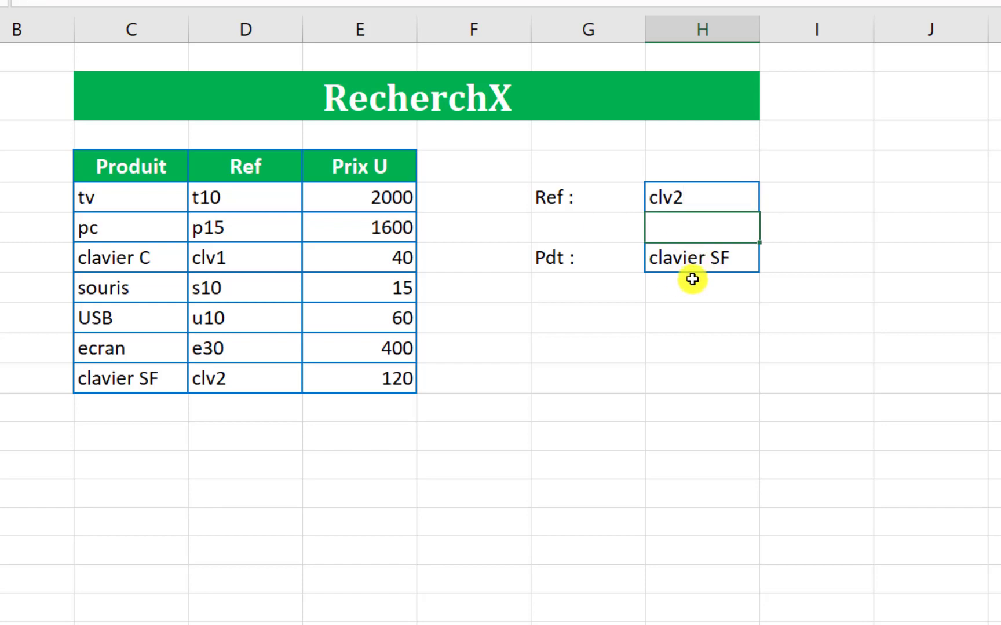
left_click(704, 198)
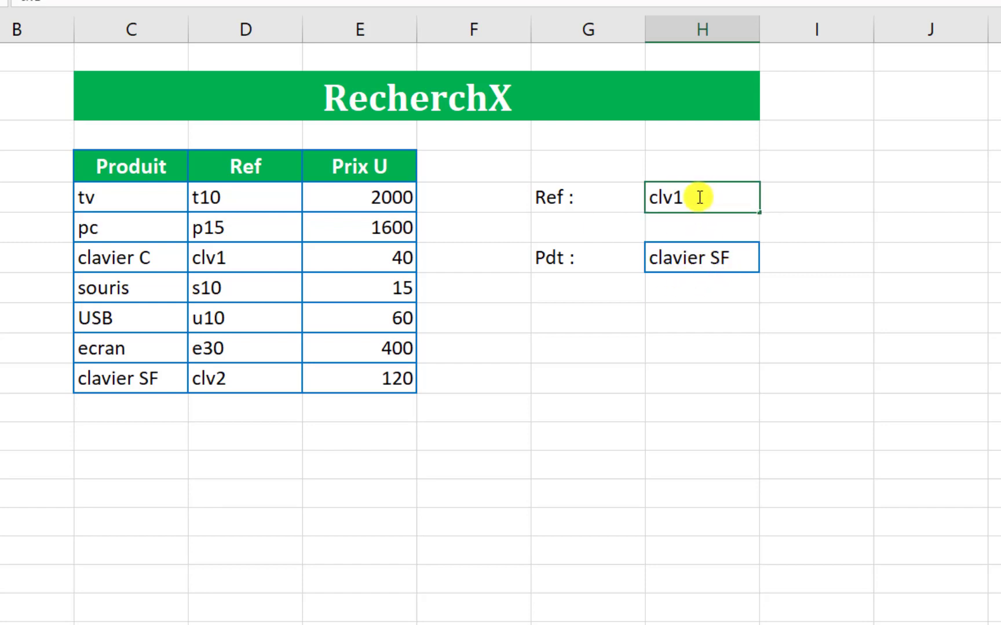
key("Return")
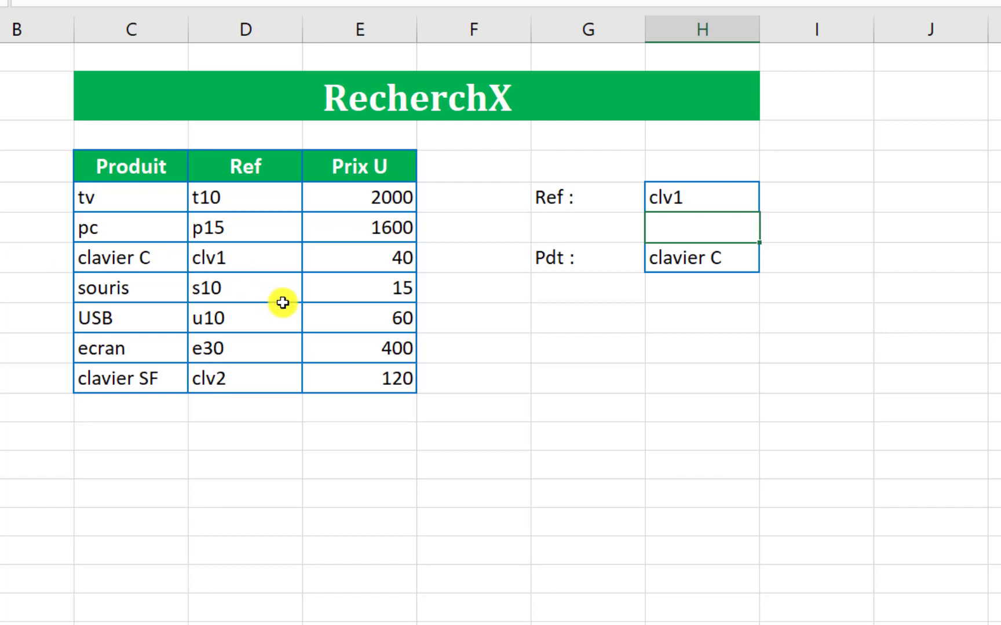
left_click(698, 197)
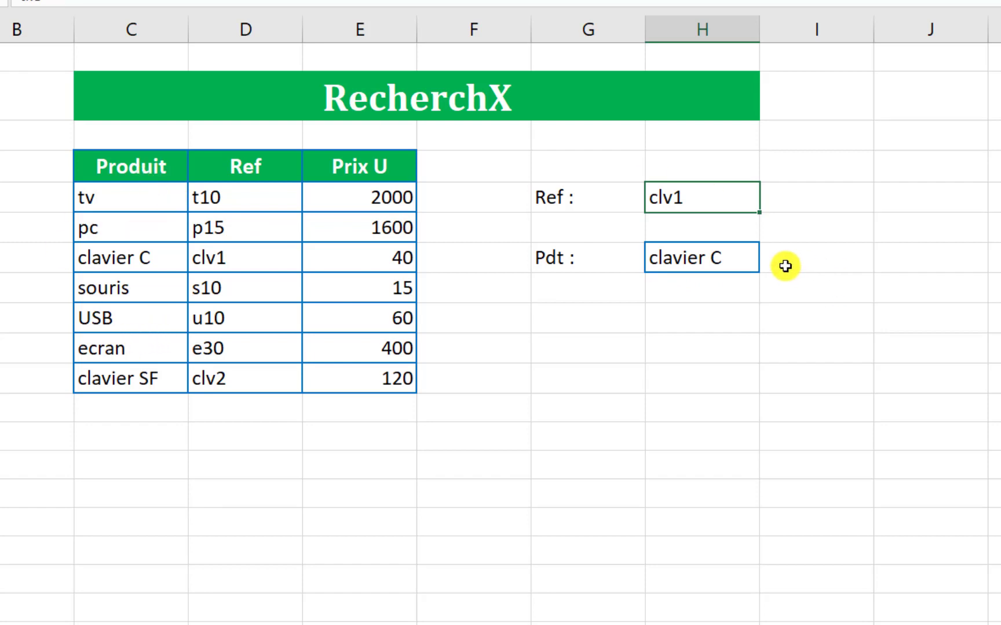
left_click_drag(682, 184, 685, 281)
Clear the Ref and Pdt cells and relabel the Pdt label as 'PU :'
key("Delete")
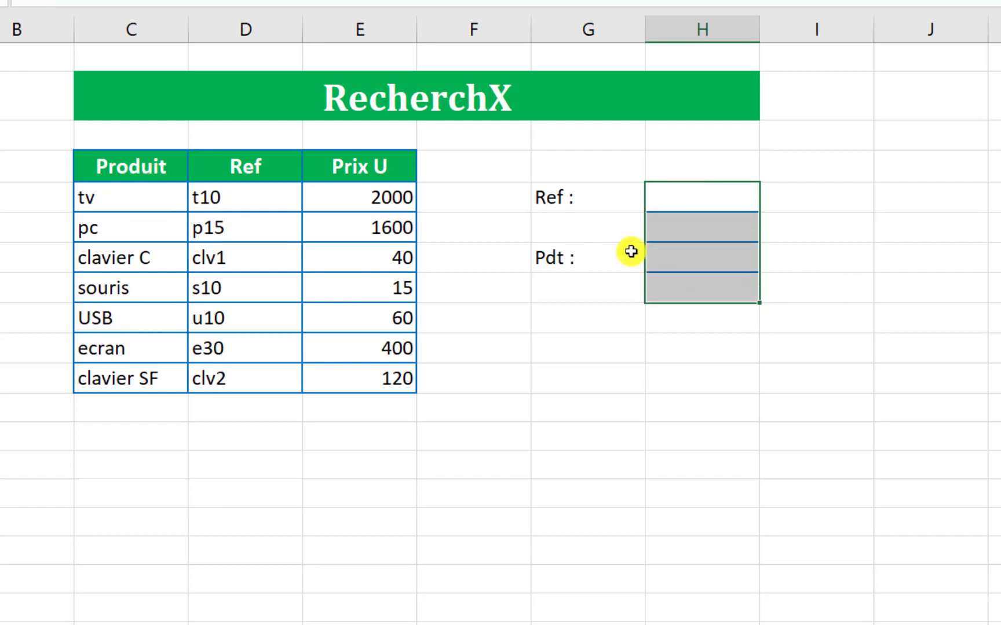
left_click(556, 257)
type("U")
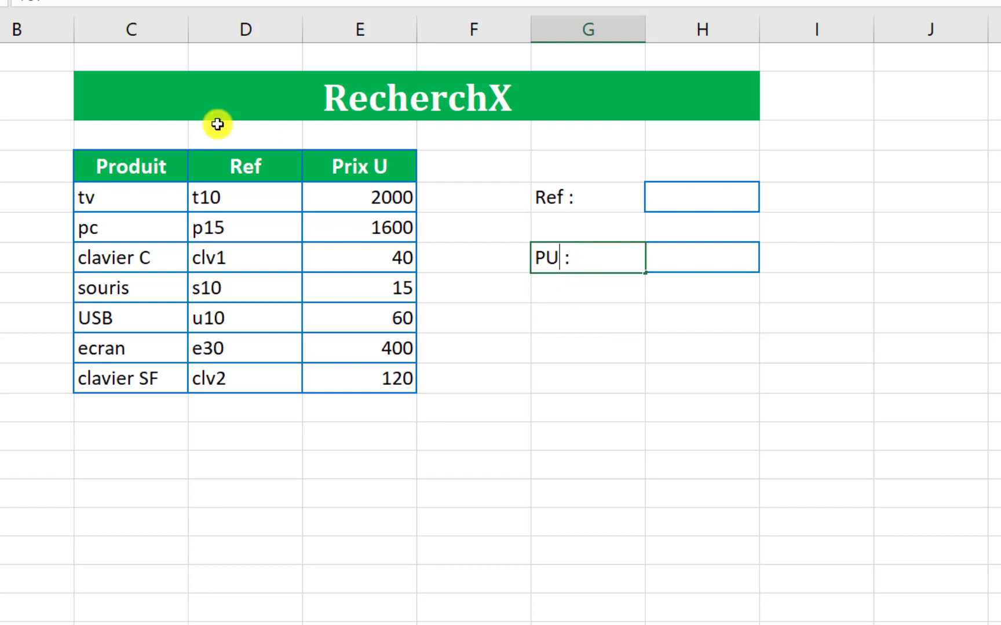
left_click(727, 390)
Give the PU cell a RECHERCHEX formula using H5, D5:D11 and E5:E11
left_click(705, 264)
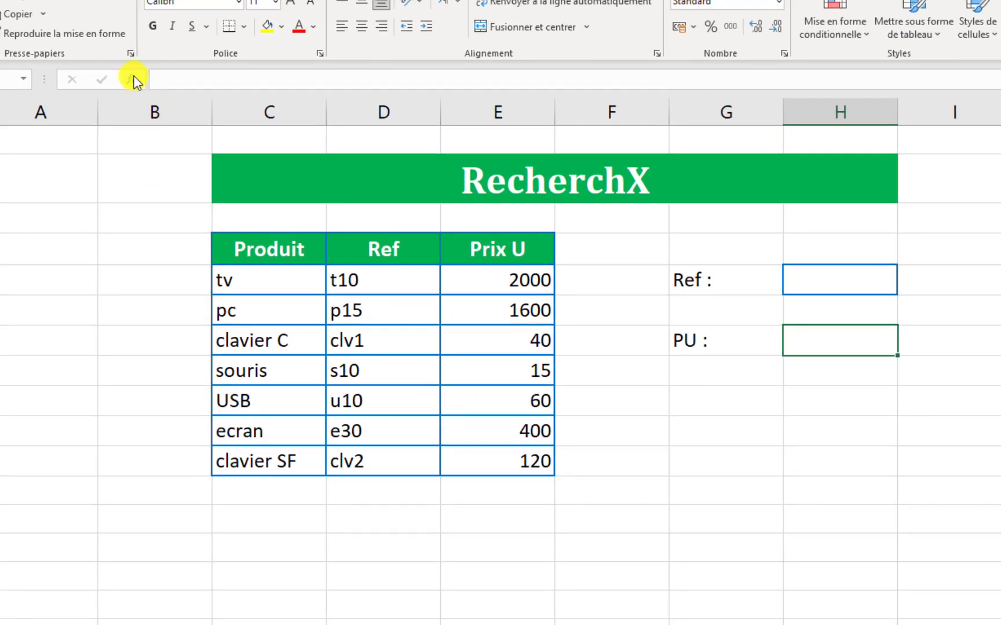
left_click(132, 80)
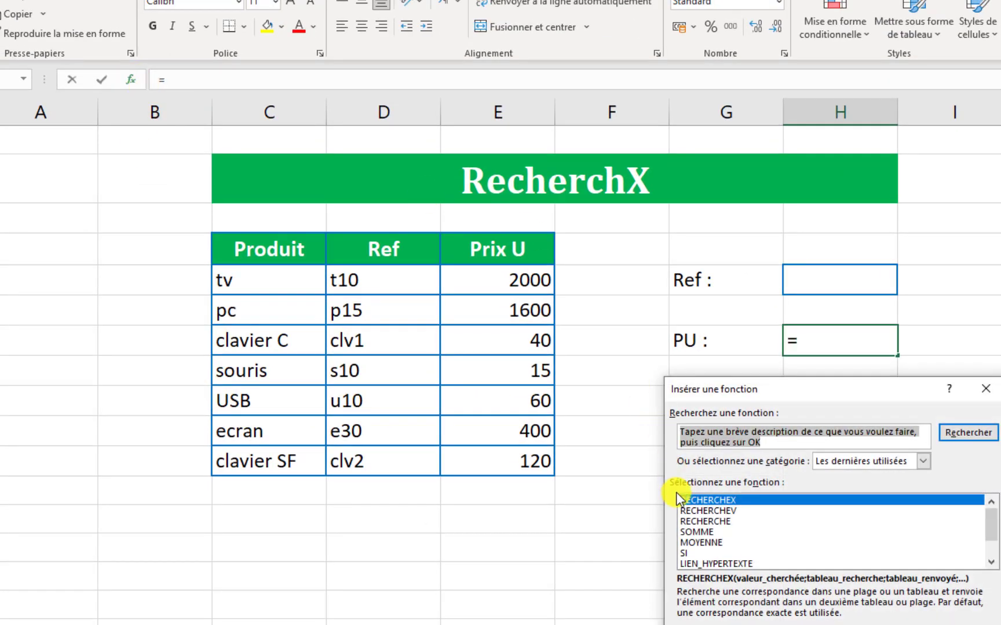
double_click(723, 501)
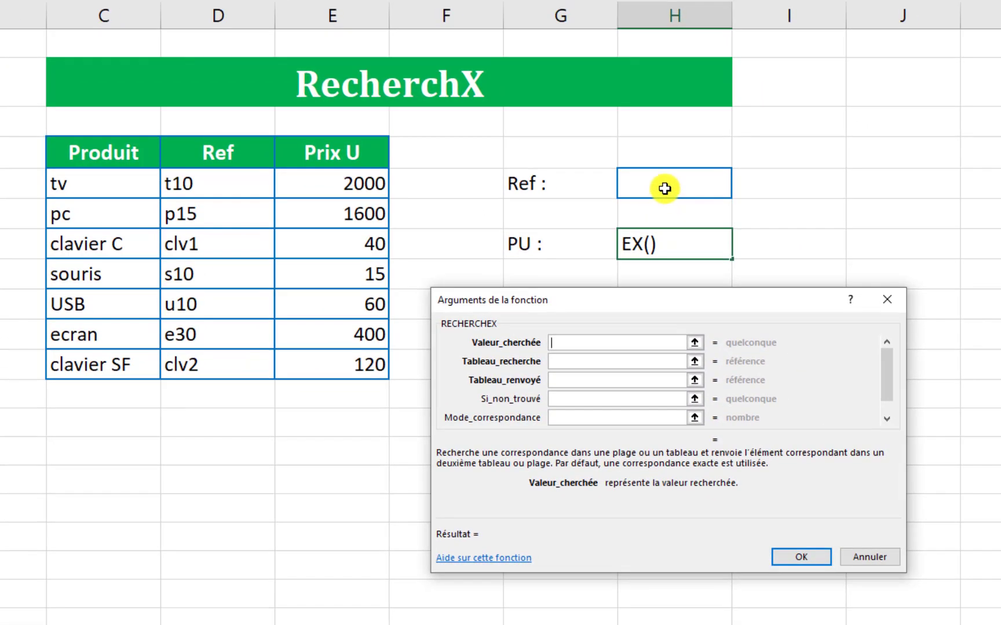
left_click(665, 188)
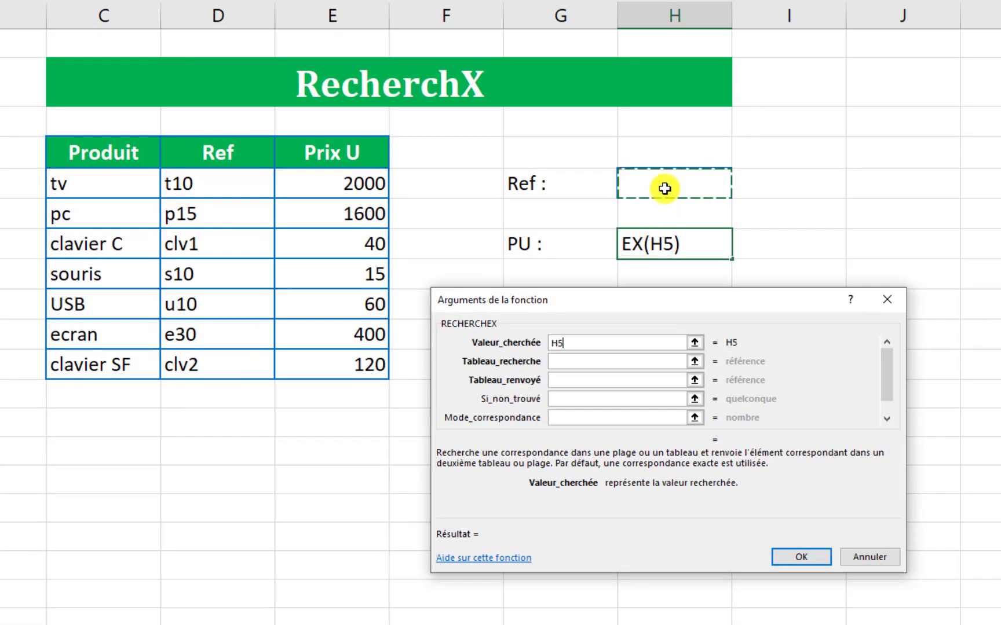
left_click(561, 361)
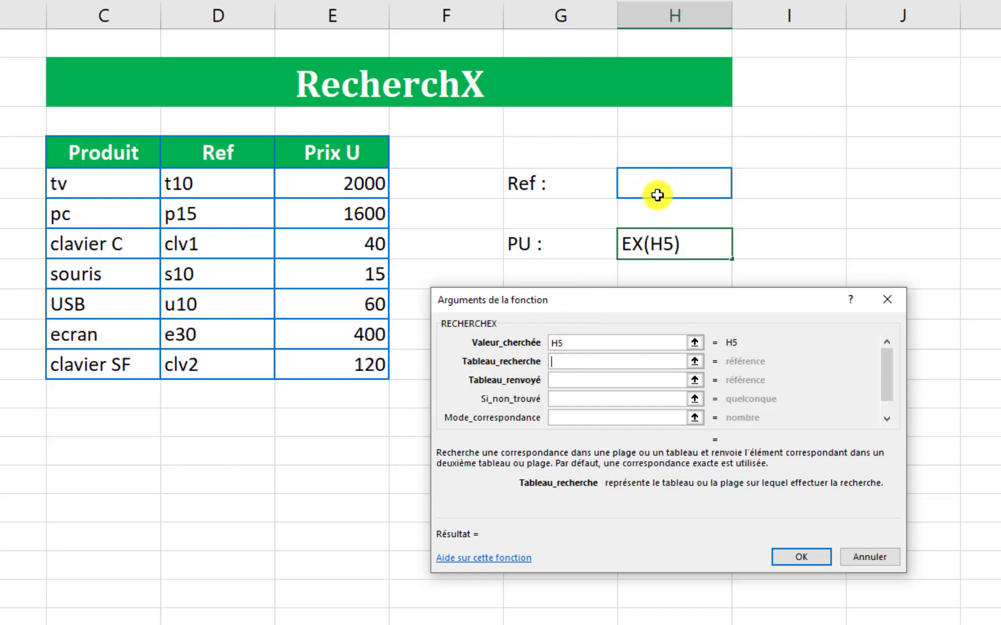
left_click_drag(234, 192, 232, 363)
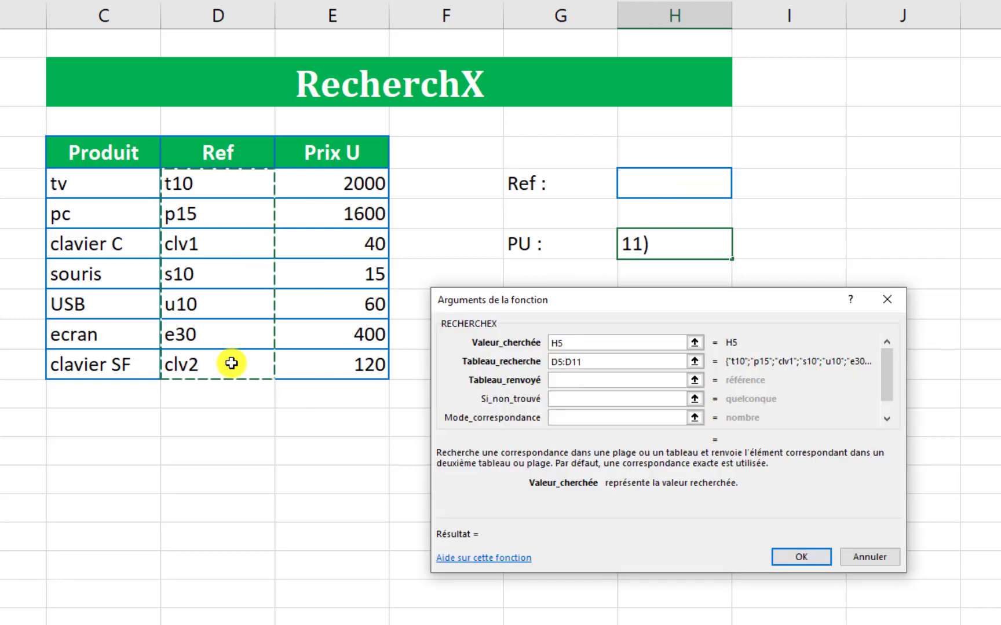
left_click(565, 380)
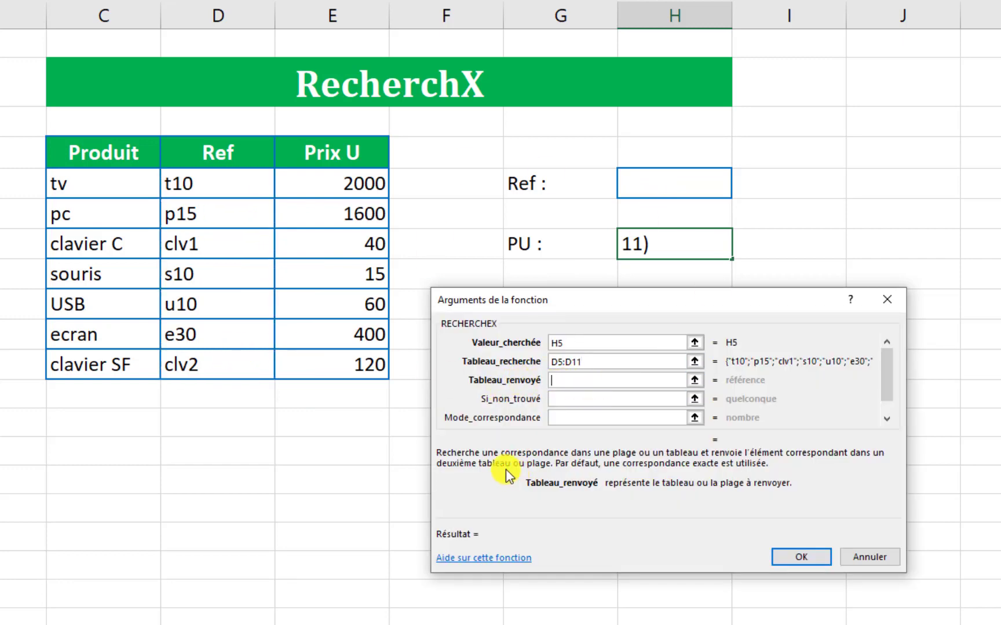
left_click_drag(350, 184, 329, 362)
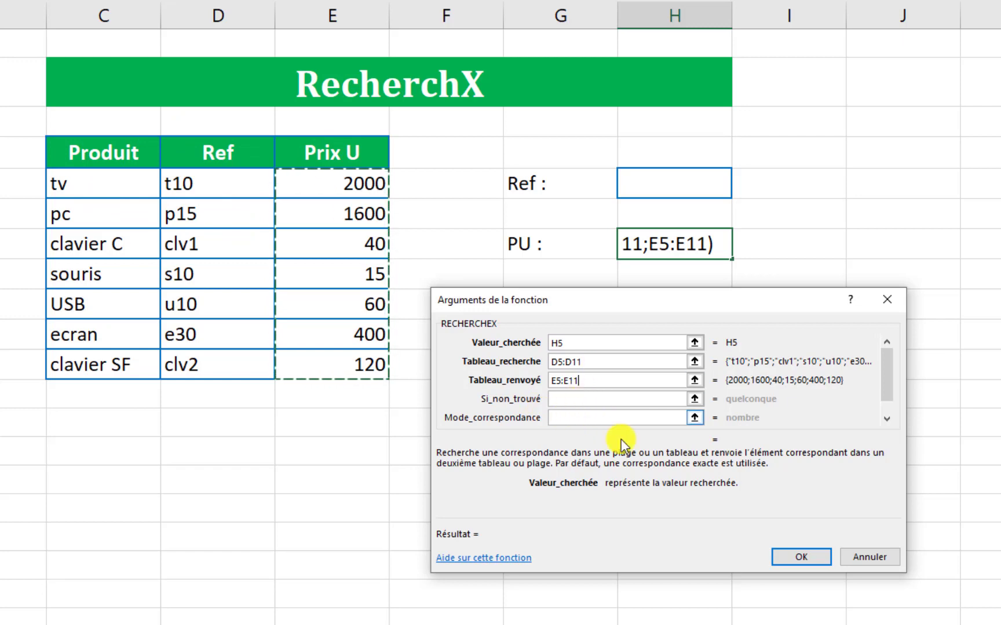
left_click(782, 558)
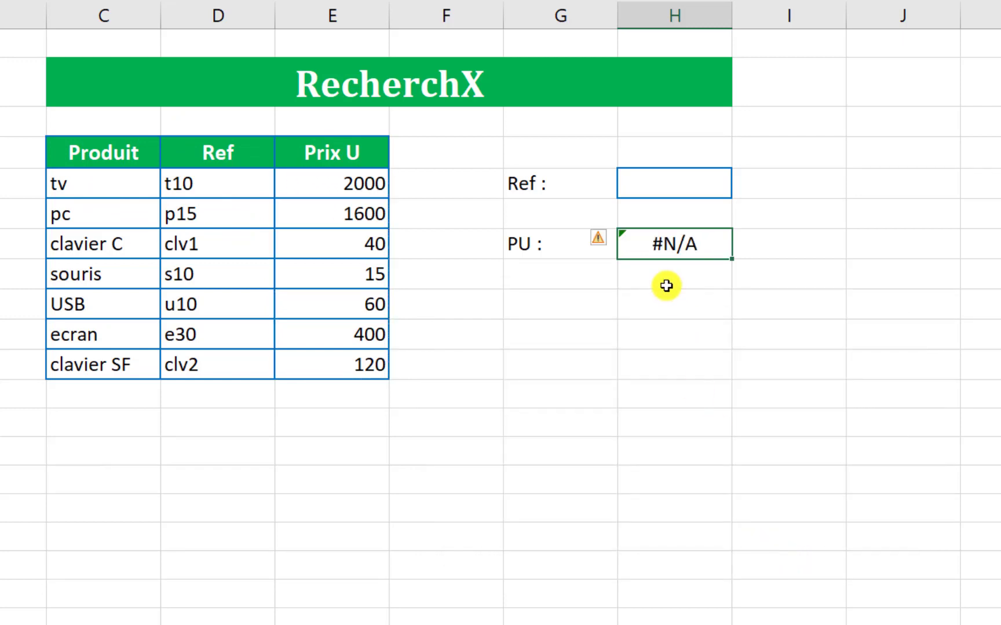
Enter p15 as the Ref in H5 so RECHERCHEX returns its unit price, 1600
left_click(667, 187)
type("p15")
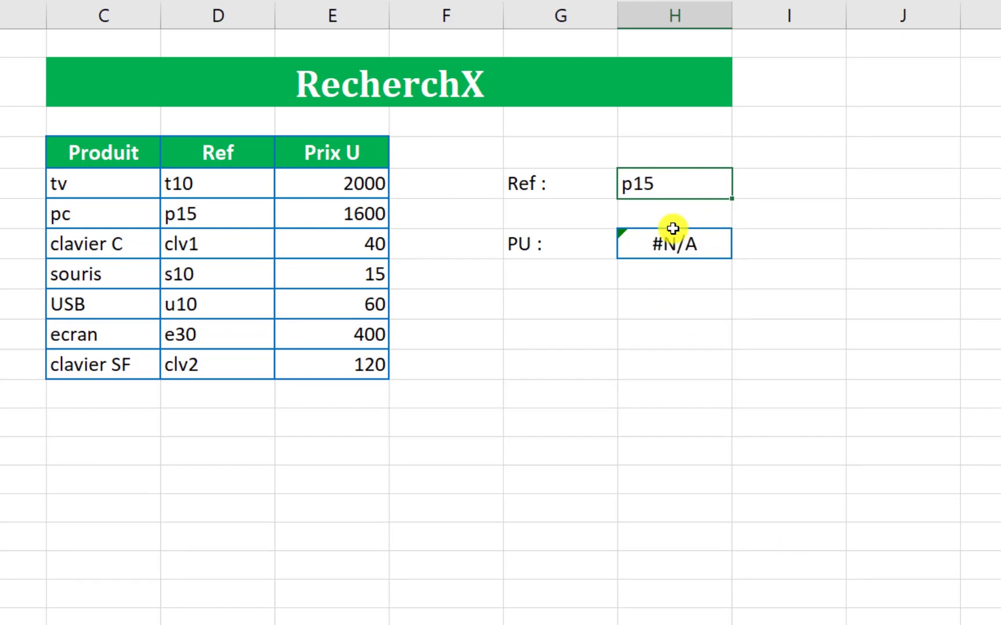
key("Return")
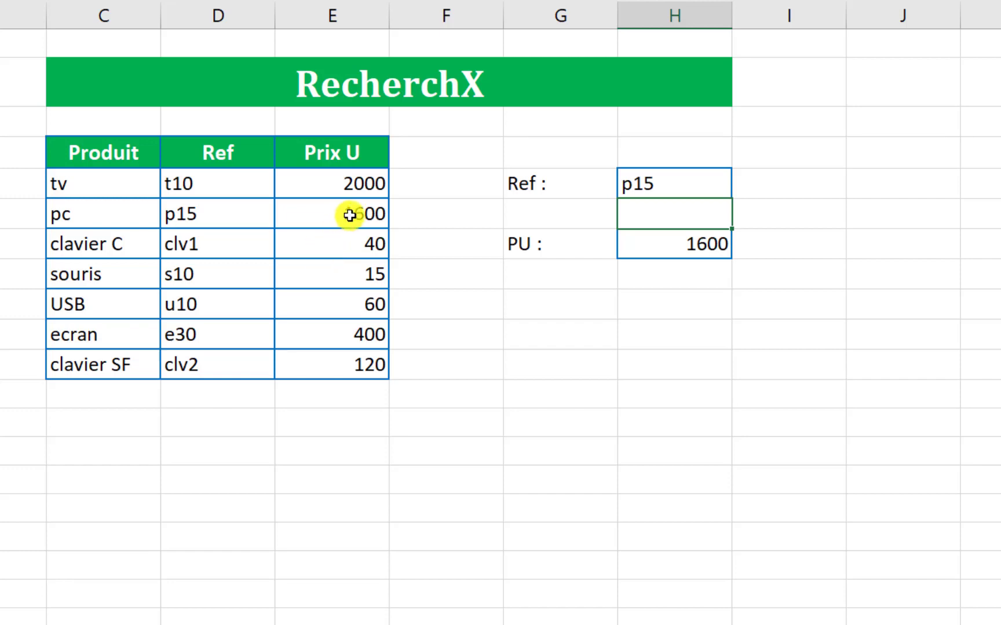